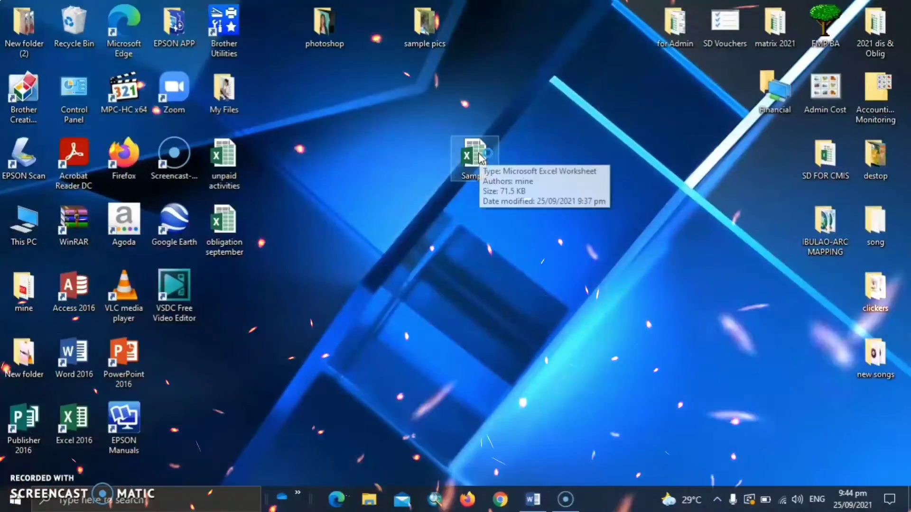
Step: Open the Sample workbook, dismiss the Office activation notice, and select cell B2 (January)
{"action": "double_click", "coordinate": [474, 154]}
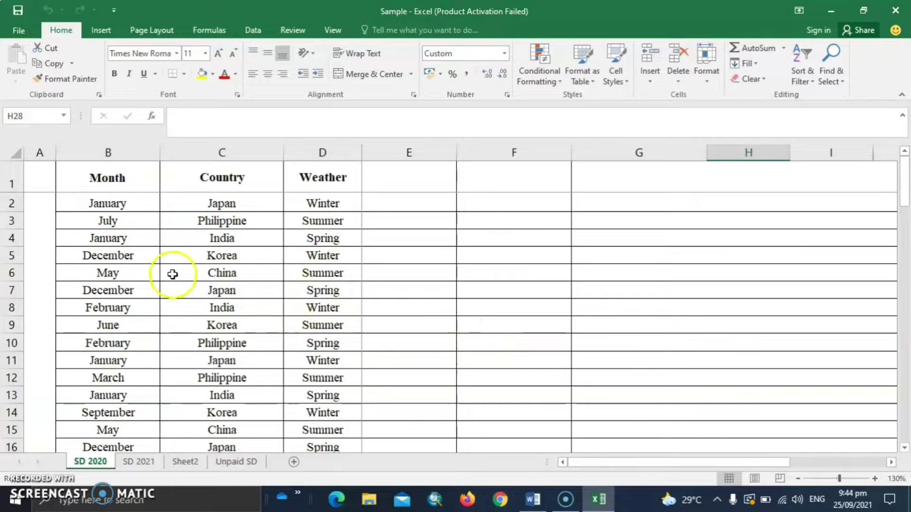
{"action": "scroll", "coordinate": [222, 264], "scroll_direction": "down", "scroll_amount": 1}
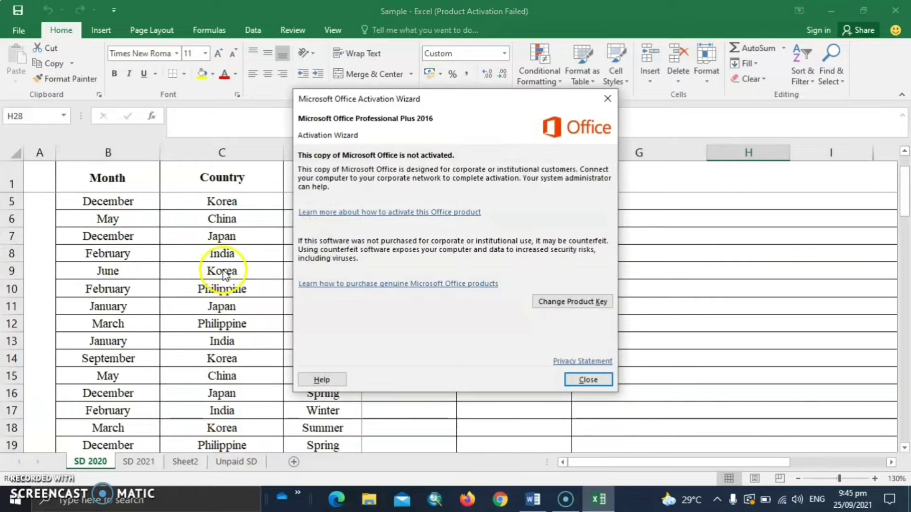
{"action": "left_click", "coordinate": [588, 378]}
{"action": "scroll", "coordinate": [162, 322], "scroll_direction": "up", "scroll_amount": 1}
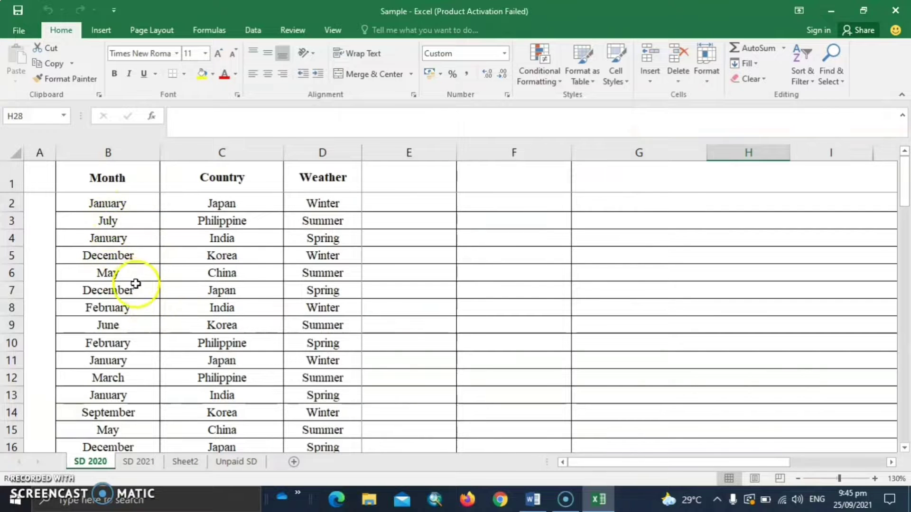
{"action": "scroll", "coordinate": [137, 285], "scroll_direction": "down", "scroll_amount": 1}
{"action": "scroll", "coordinate": [138, 285], "scroll_direction": "up", "scroll_amount": 1}
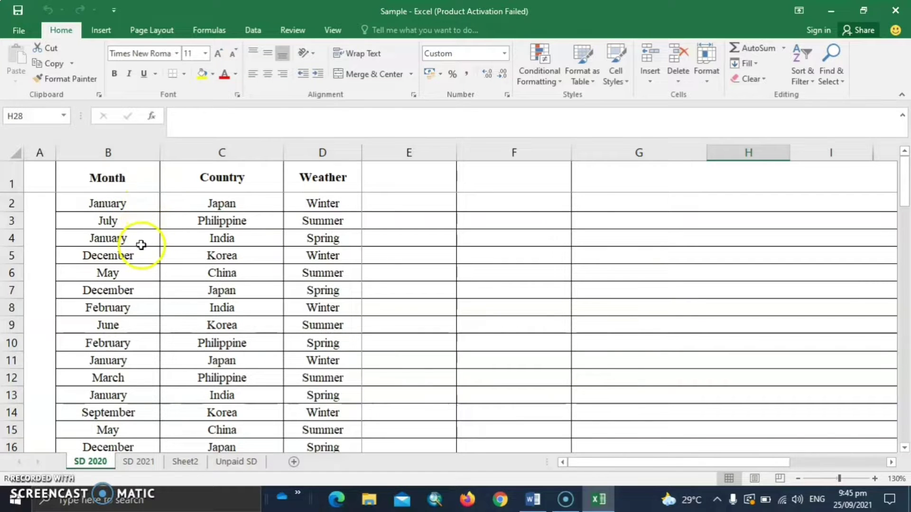
{"action": "left_click", "coordinate": [142, 204]}
Step: Filter the table by B2's value so only the five January rows show
{"action": "right_click", "coordinate": [153, 207]}
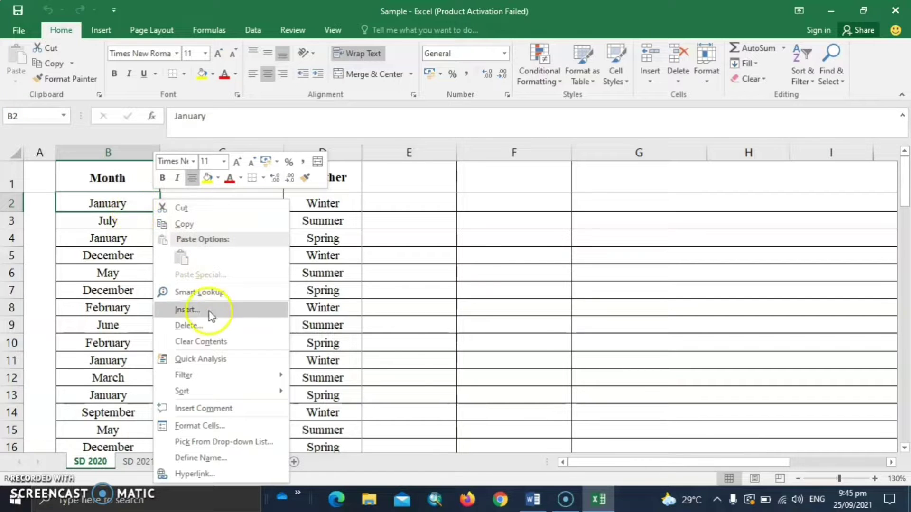
{"action": "left_click", "coordinate": [246, 346]}
{"action": "mouse_move", "coordinate": [260, 379]}
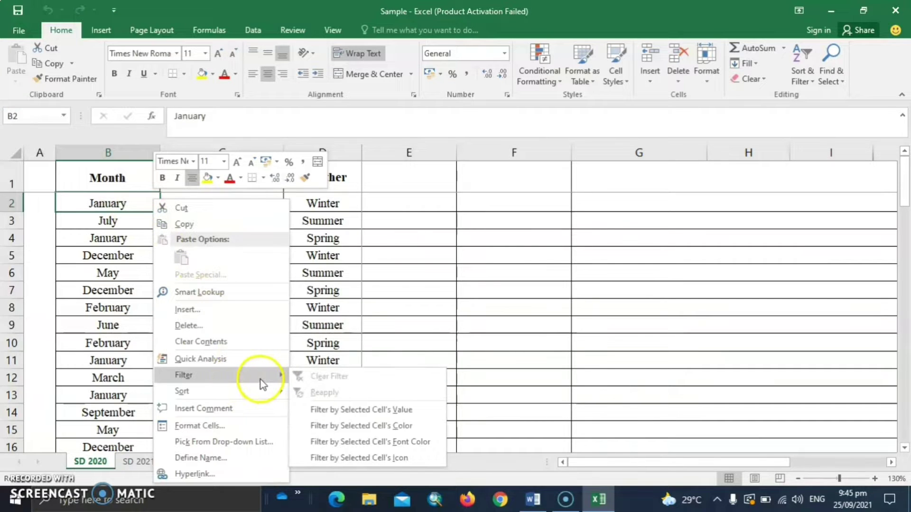
{"action": "left_click", "coordinate": [352, 411]}
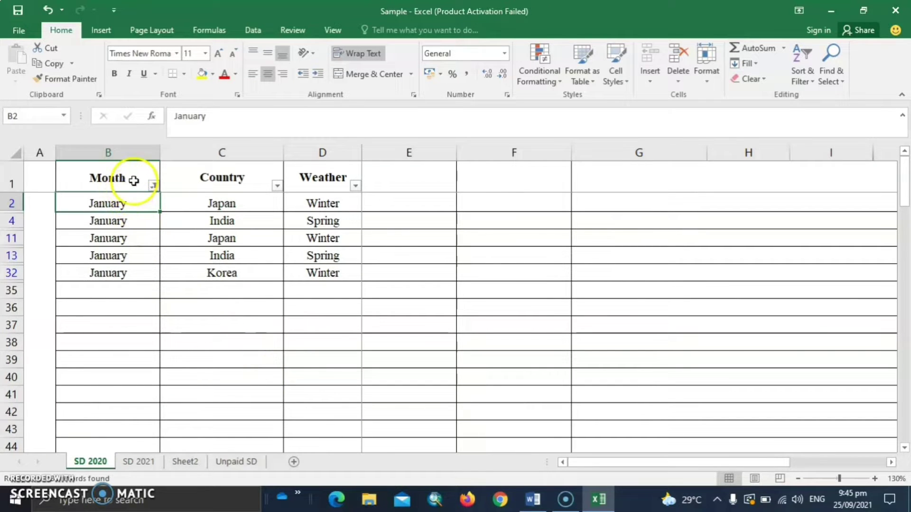
{"action": "left_click", "coordinate": [132, 178]}
{"action": "left_click", "coordinate": [155, 185]}
{"action": "left_click", "coordinate": [155, 185]}
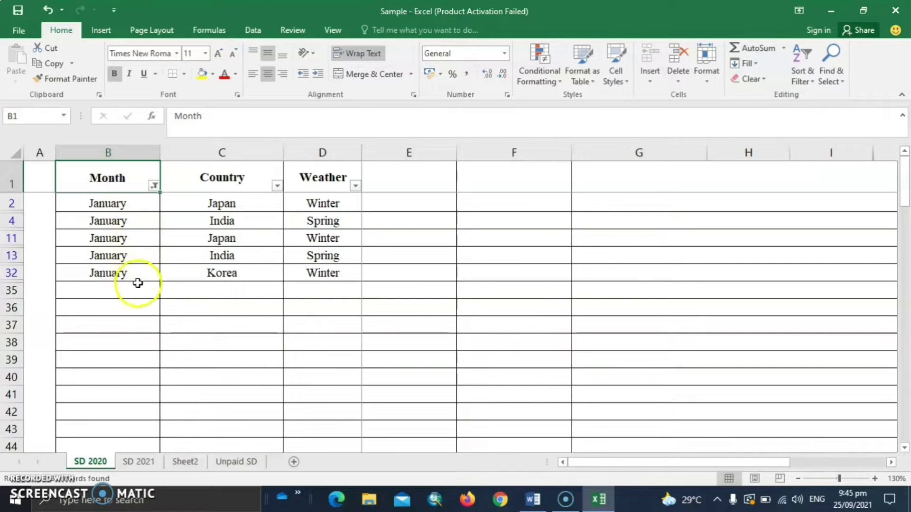
Step: Add August to the Month filter so January and August rows show
{"action": "left_click", "coordinate": [154, 186]}
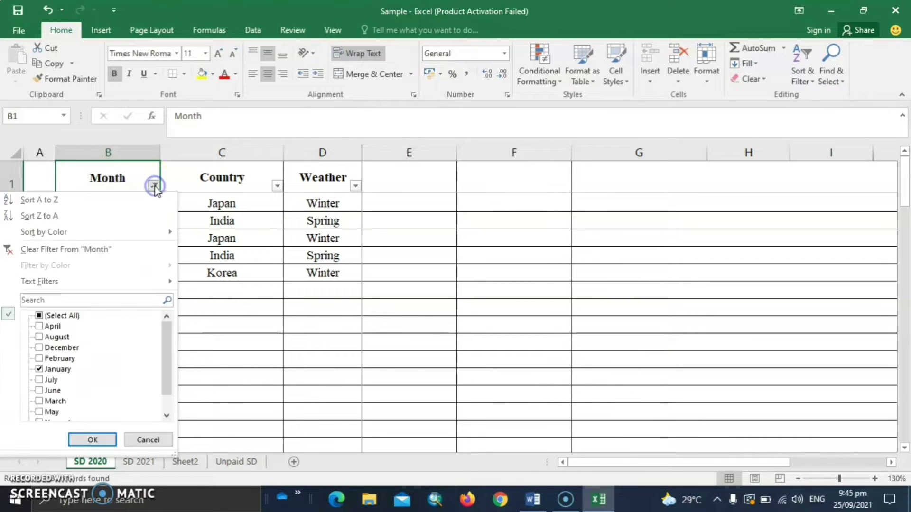
{"action": "left_click", "coordinate": [51, 338]}
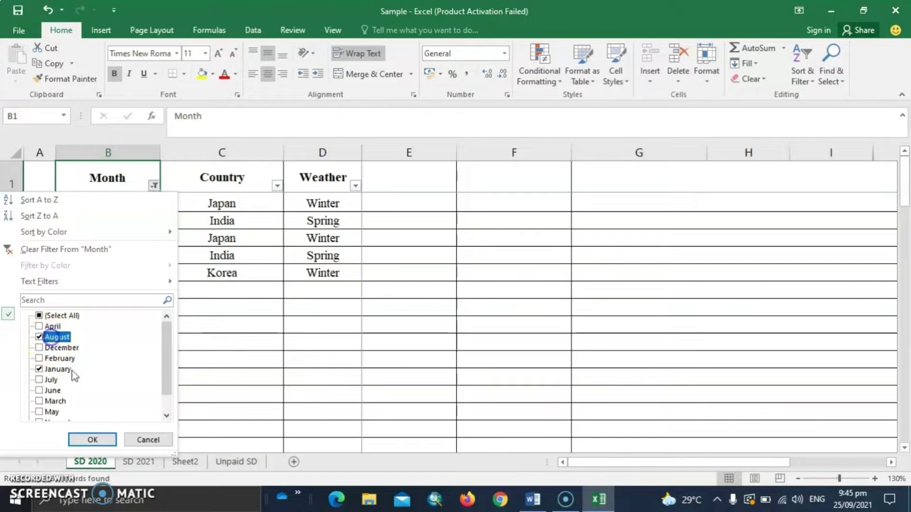
{"action": "left_click", "coordinate": [93, 439]}
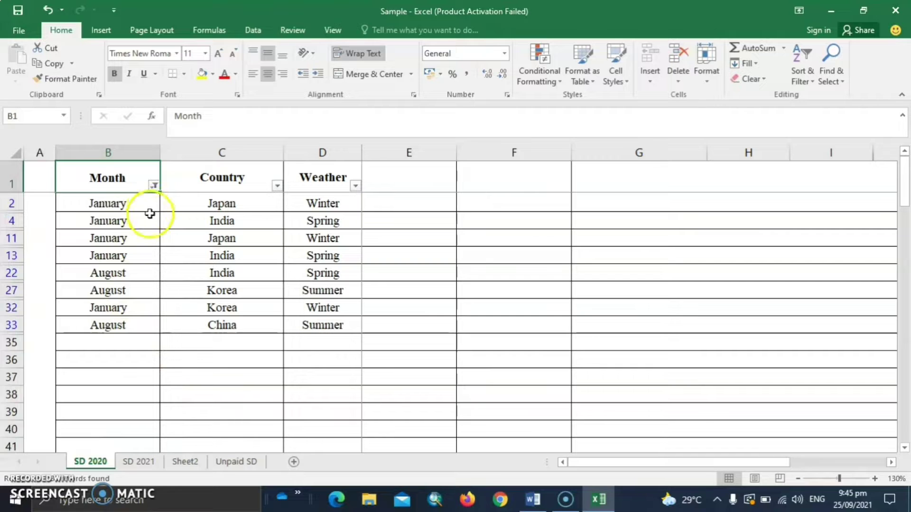
Step: Change the Month filter to June only, leaving Korea–Summer and India–Winter
{"action": "left_click", "coordinate": [155, 185]}
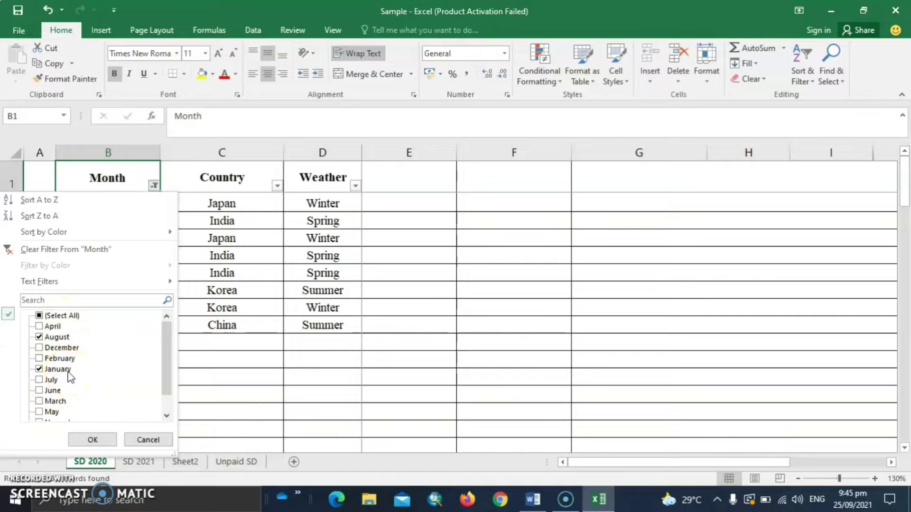
{"action": "left_click", "coordinate": [40, 369]}
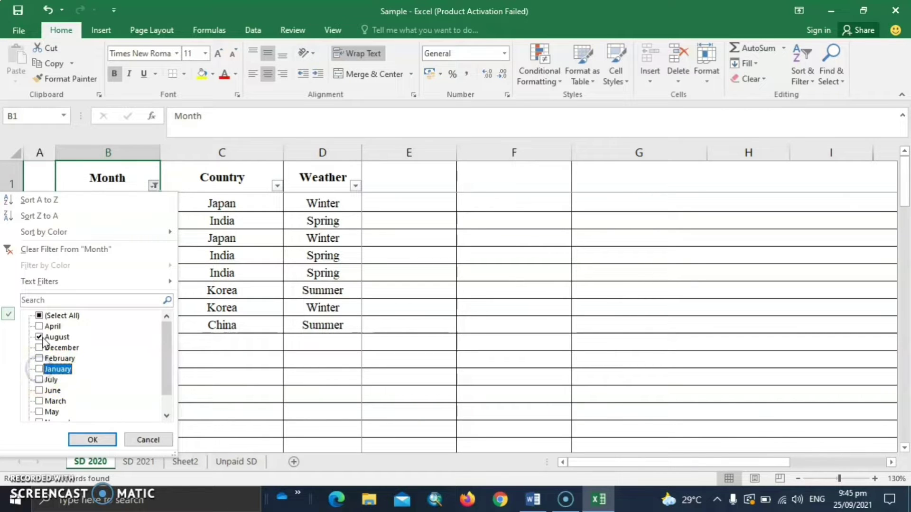
{"action": "left_click", "coordinate": [40, 337]}
{"action": "left_click", "coordinate": [40, 390]}
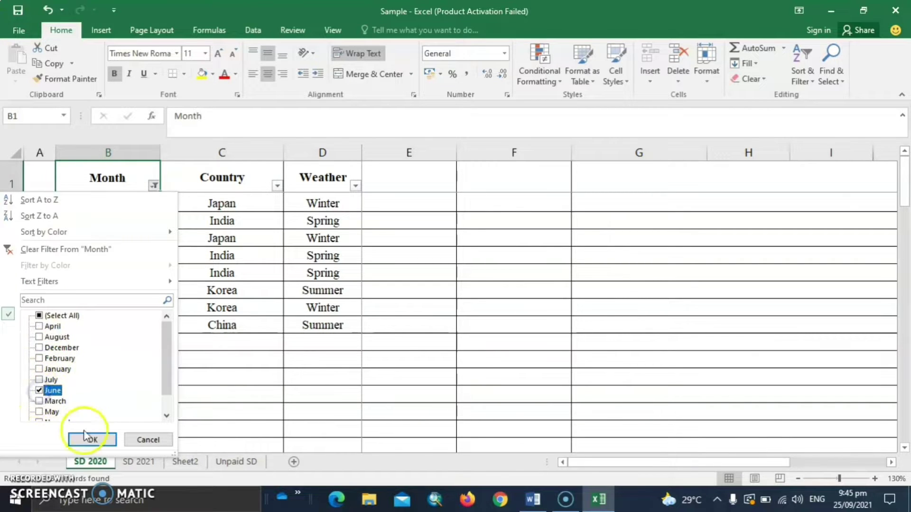
{"action": "left_click", "coordinate": [89, 439]}
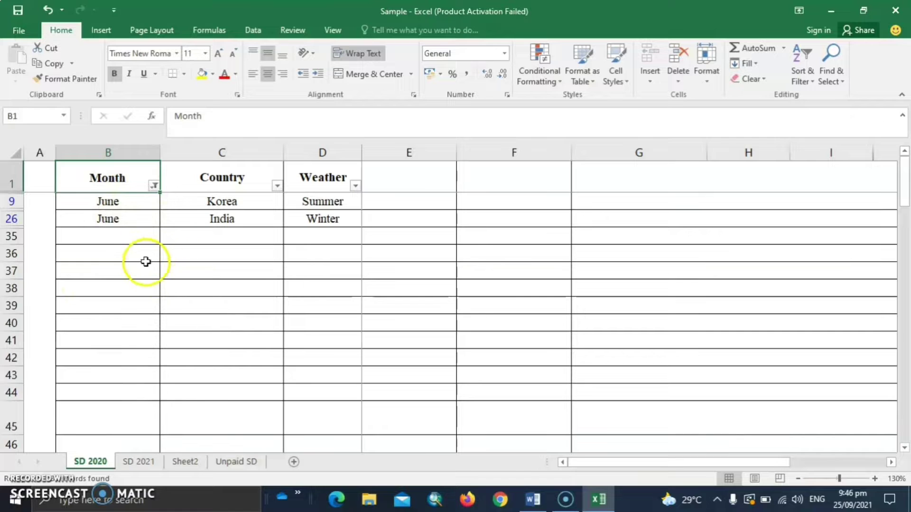
Step: Tick (Select All) in the Month filter so every month's rows show again
{"action": "left_click", "coordinate": [155, 186]}
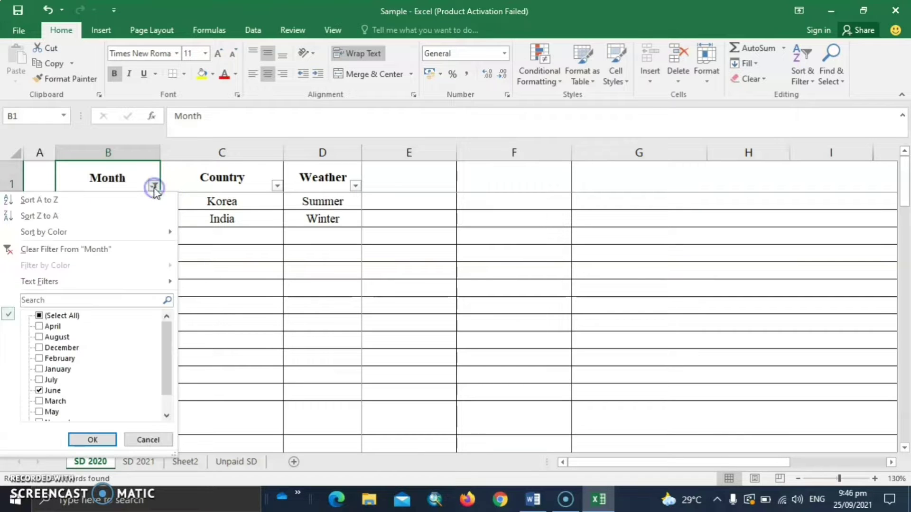
{"action": "left_click", "coordinate": [154, 186]}
{"action": "left_click", "coordinate": [154, 186]}
{"action": "left_click", "coordinate": [38, 316]}
{"action": "left_click", "coordinate": [92, 439]}
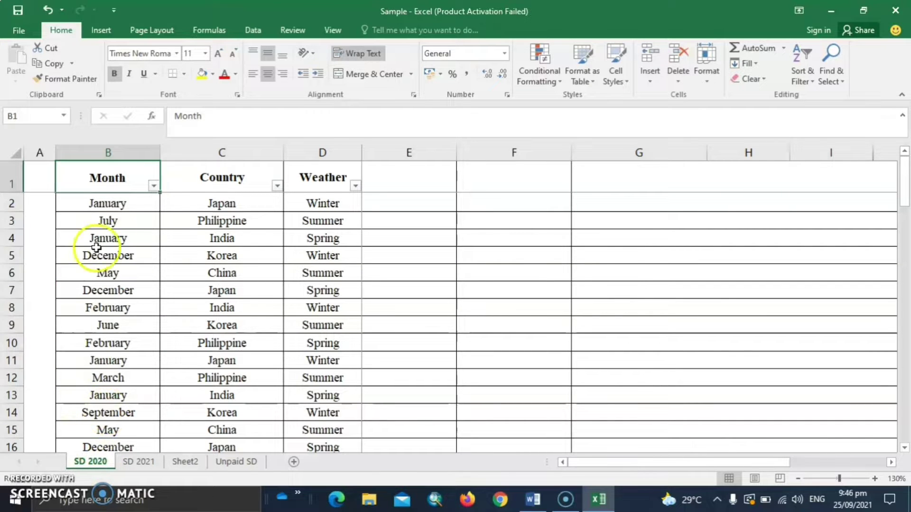
{"action": "left_click", "coordinate": [278, 187]}
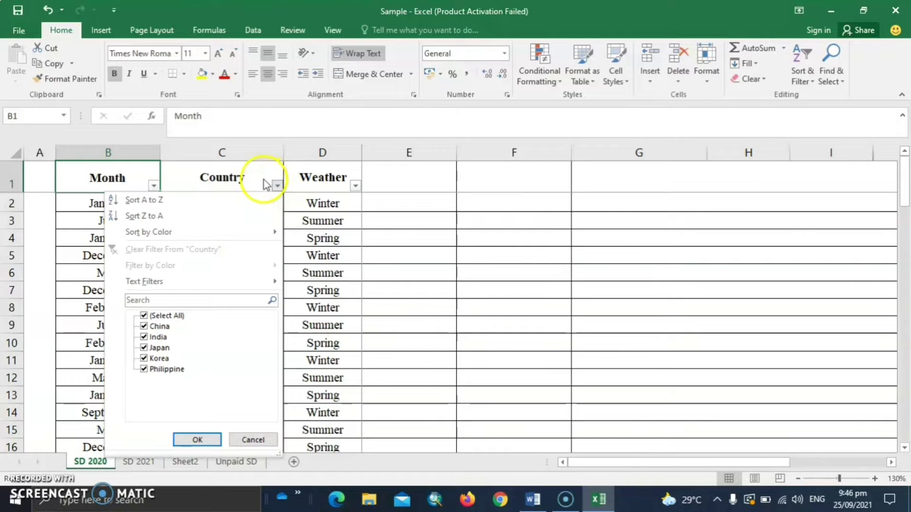
Step: Set the Country filter to China only, leaving four Summer rows
{"action": "left_click", "coordinate": [276, 186]}
{"action": "left_click", "coordinate": [277, 186]}
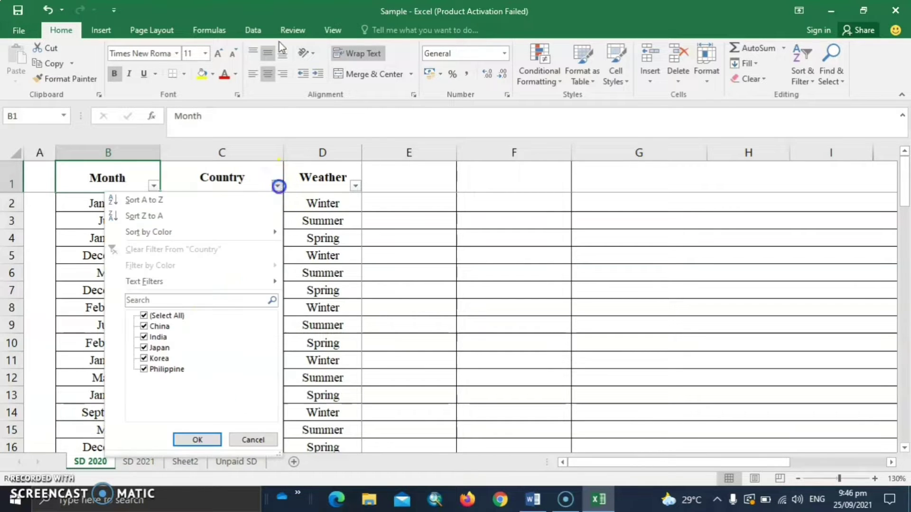
{"action": "left_click", "coordinate": [144, 326]}
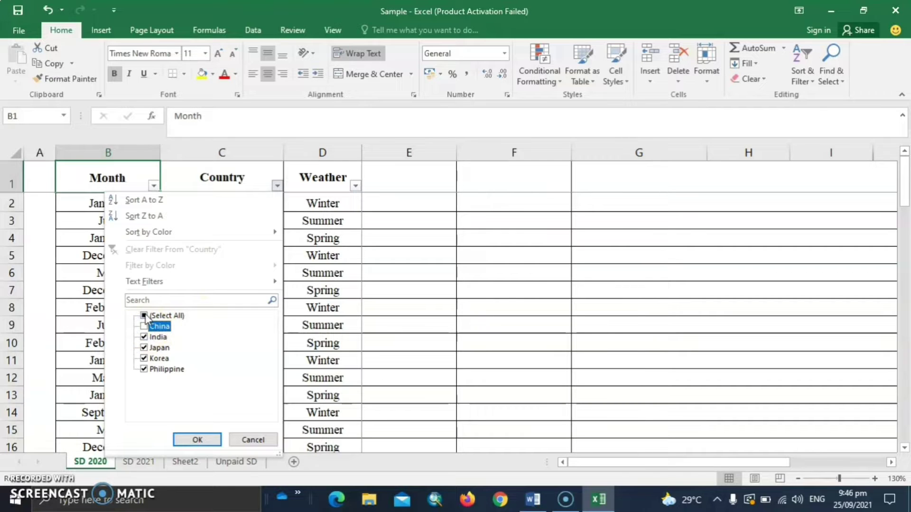
{"action": "left_click", "coordinate": [143, 316]}
{"action": "left_click", "coordinate": [144, 315]}
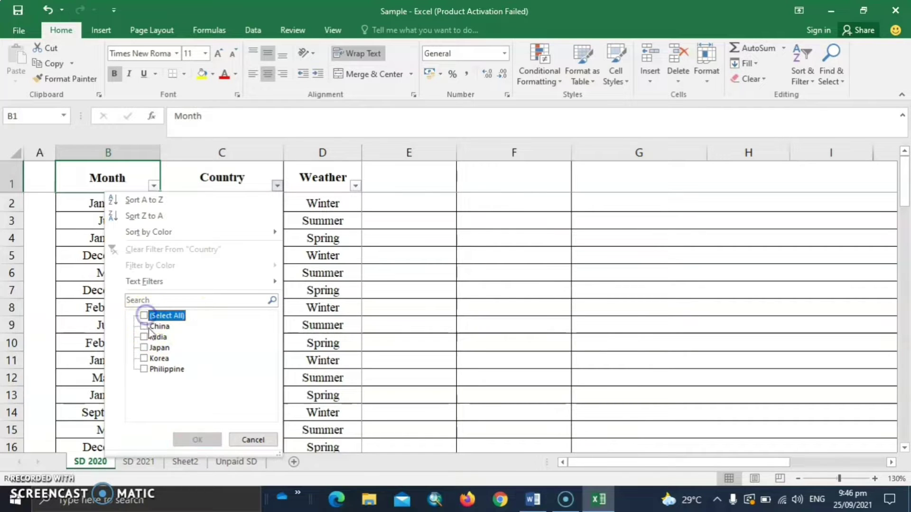
{"action": "left_click", "coordinate": [143, 326]}
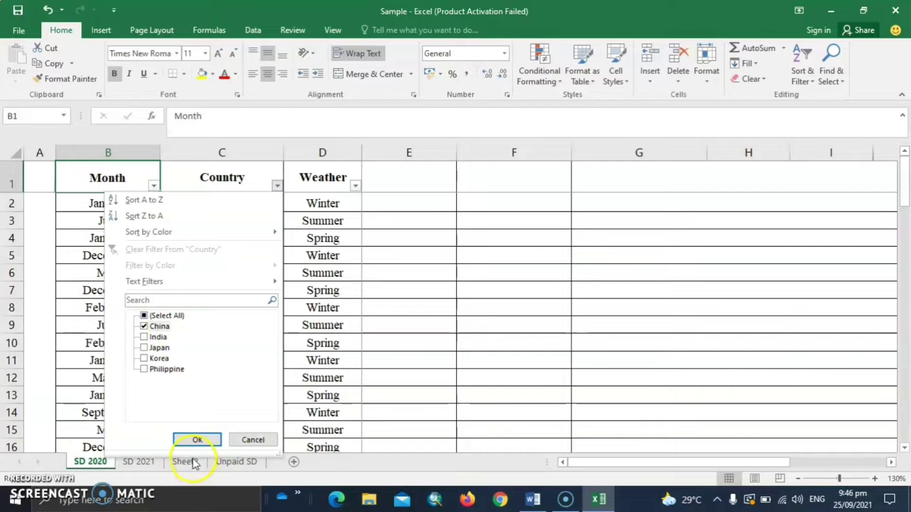
{"action": "left_click", "coordinate": [197, 439]}
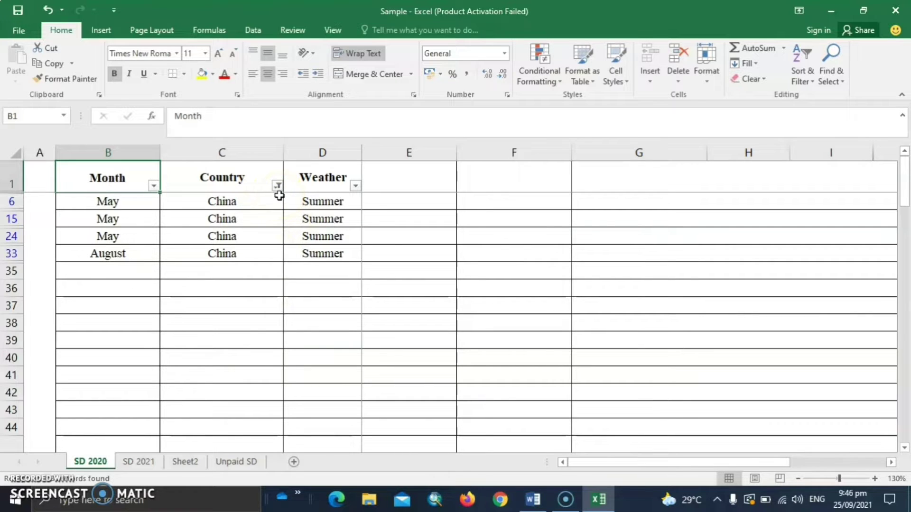
Step: Check the Weather and Month filters, then reset the Country filter to all countries
{"action": "left_click", "coordinate": [355, 185]}
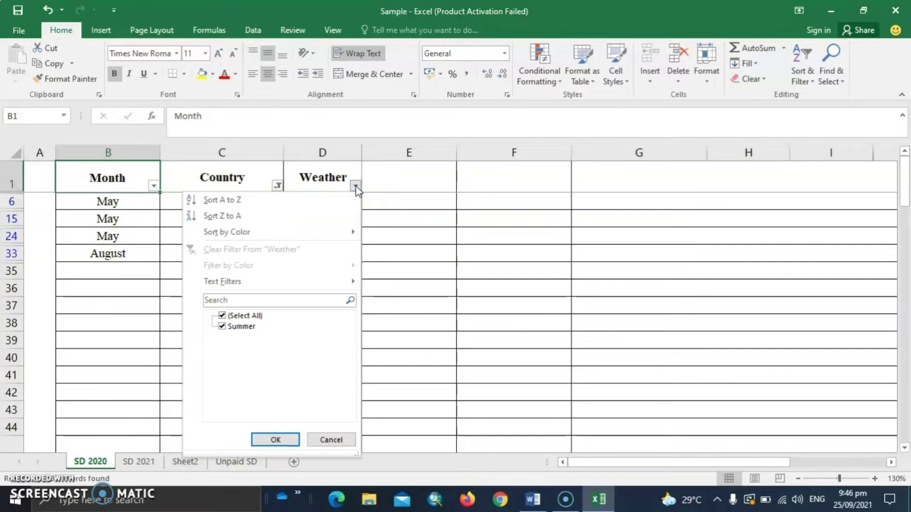
{"action": "left_click", "coordinate": [355, 186]}
{"action": "left_click", "coordinate": [355, 187]}
{"action": "left_click", "coordinate": [356, 187]}
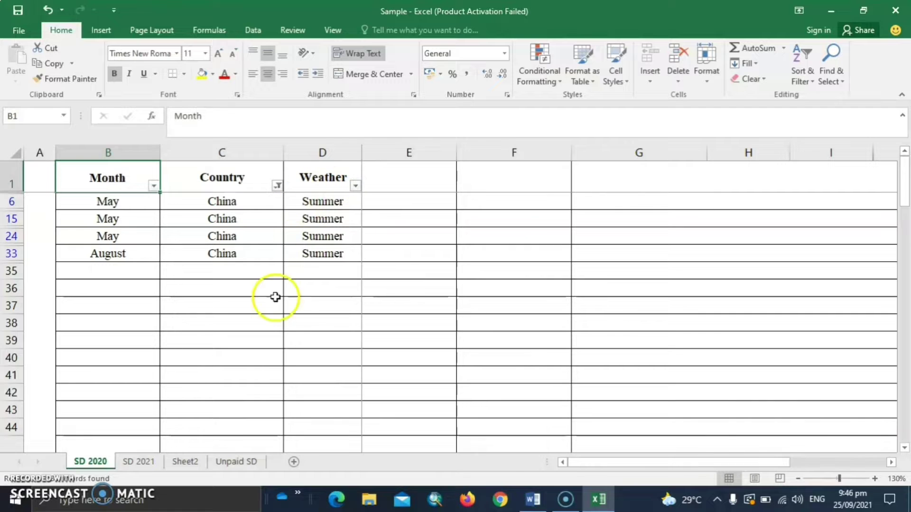
{"action": "left_click", "coordinate": [154, 185]}
{"action": "left_click", "coordinate": [155, 190]}
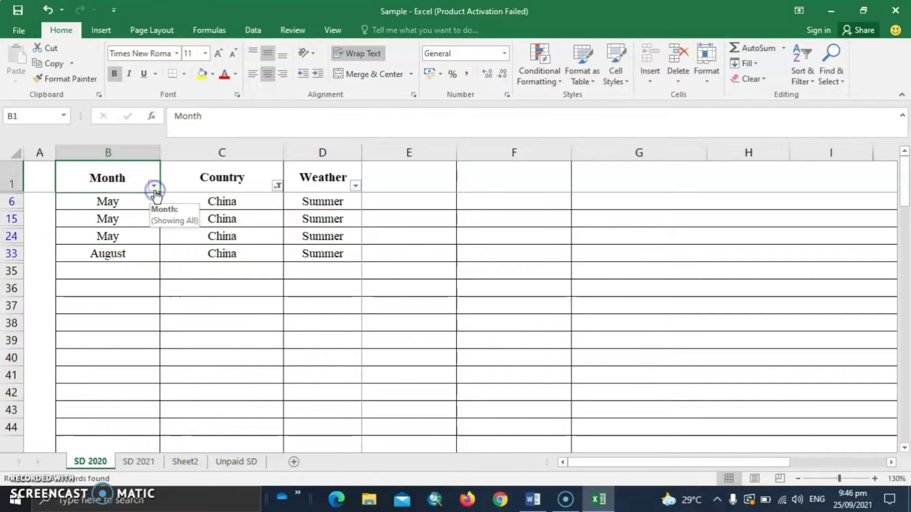
{"action": "left_click", "coordinate": [154, 186]}
{"action": "left_click", "coordinate": [275, 204]}
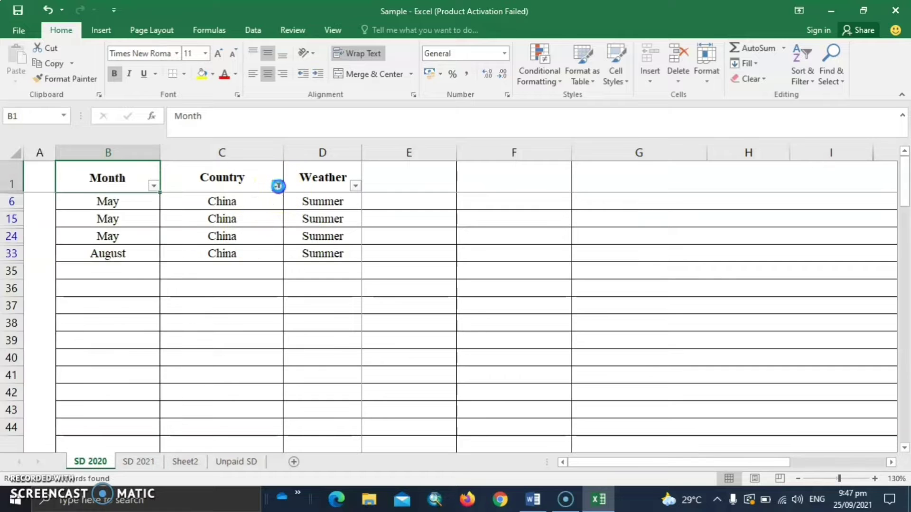
{"action": "left_click", "coordinate": [277, 186]}
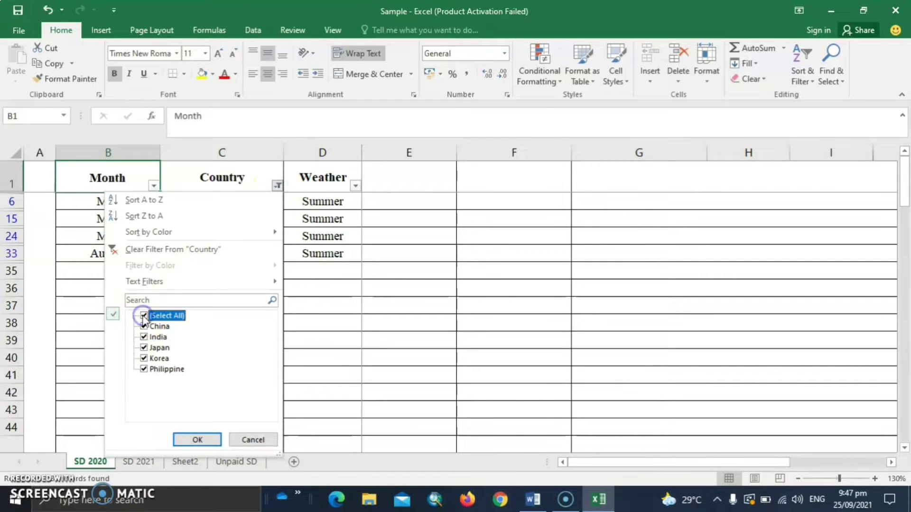
{"action": "left_click", "coordinate": [197, 440]}
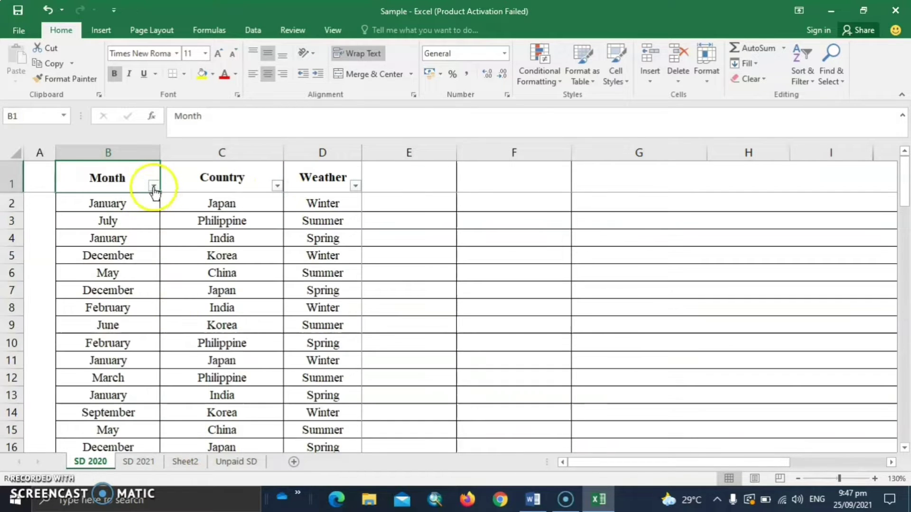
{"action": "left_click", "coordinate": [154, 187]}
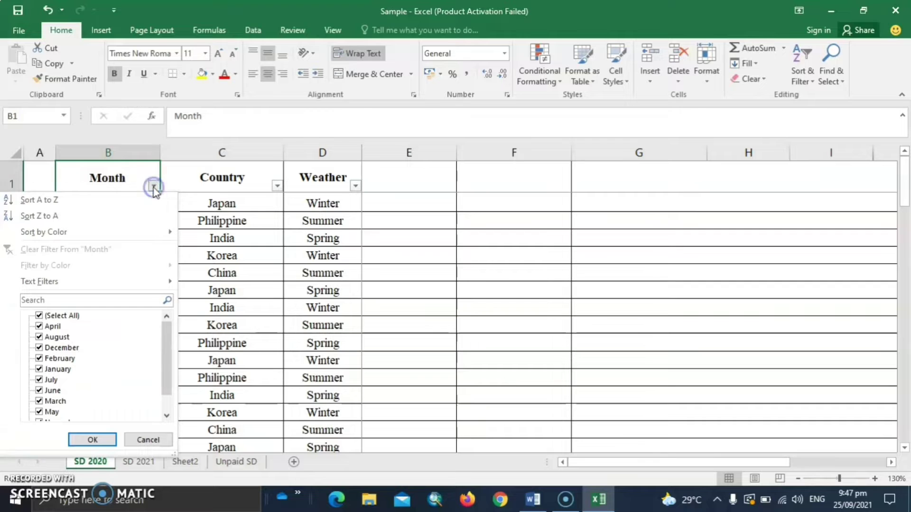
{"action": "left_click", "coordinate": [39, 315]}
{"action": "left_click", "coordinate": [39, 347]}
{"action": "left_click", "coordinate": [92, 440]}
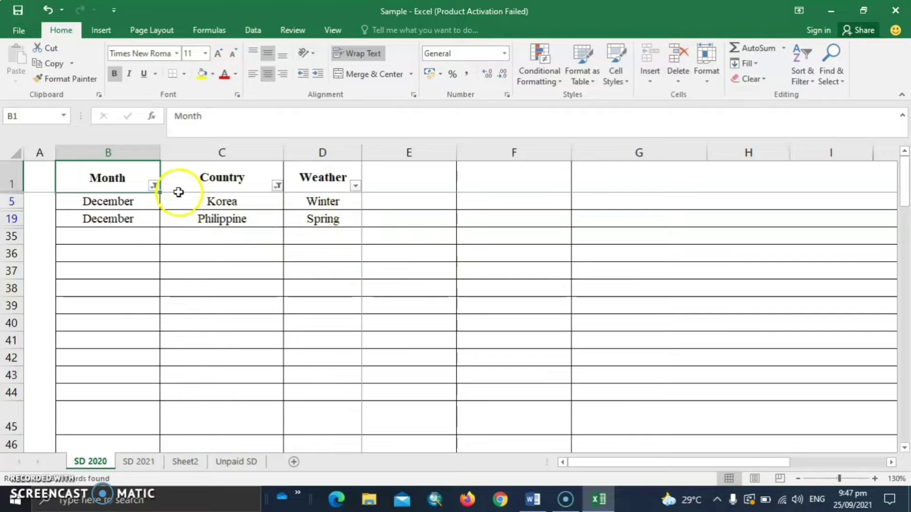
{"action": "left_click", "coordinate": [278, 185]}
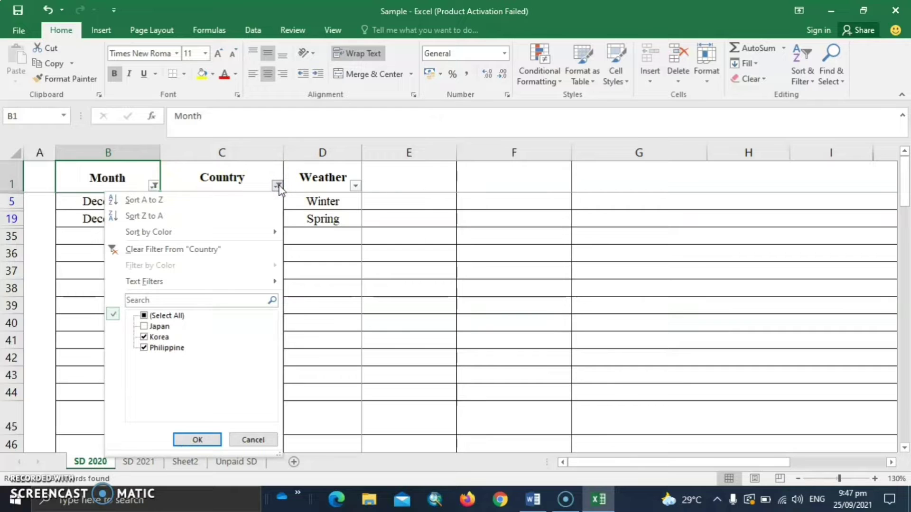
{"action": "left_click", "coordinate": [279, 188]}
{"action": "left_click", "coordinate": [201, 266]}
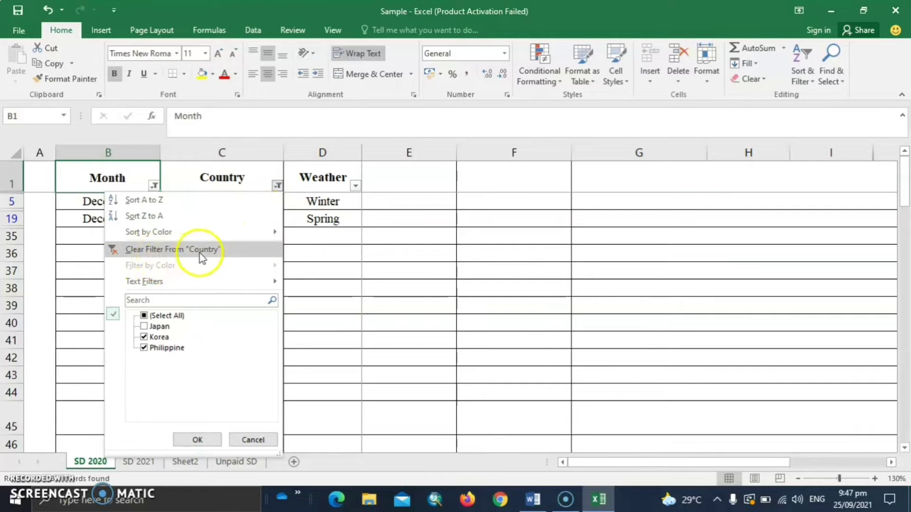
{"action": "left_click", "coordinate": [200, 252]}
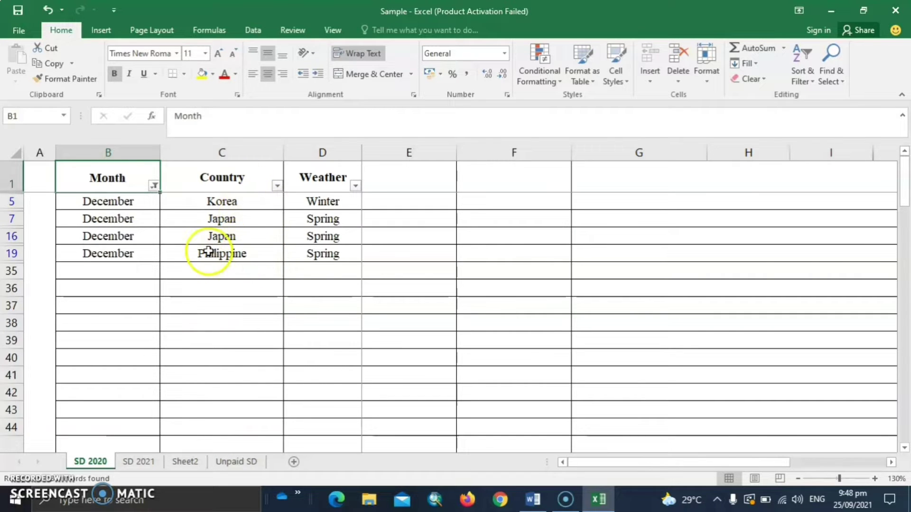
{"action": "left_click", "coordinate": [155, 186]}
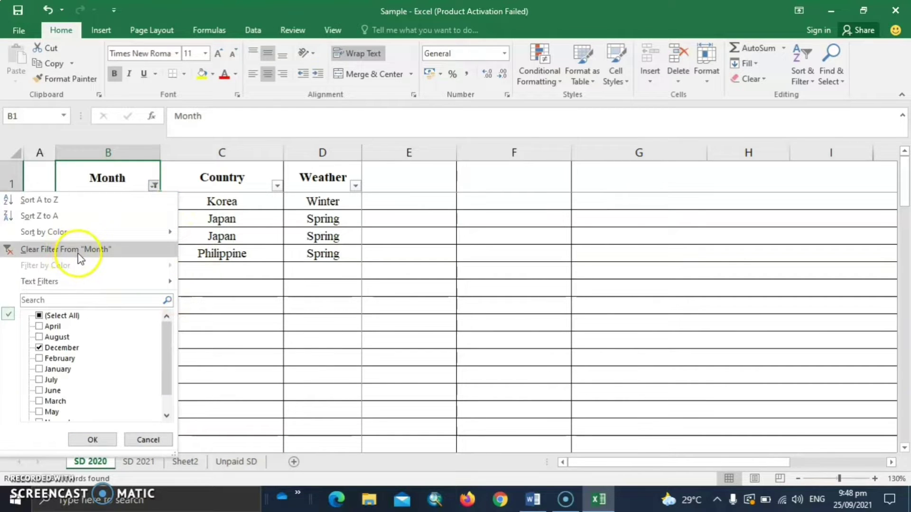
{"action": "left_click", "coordinate": [118, 250]}
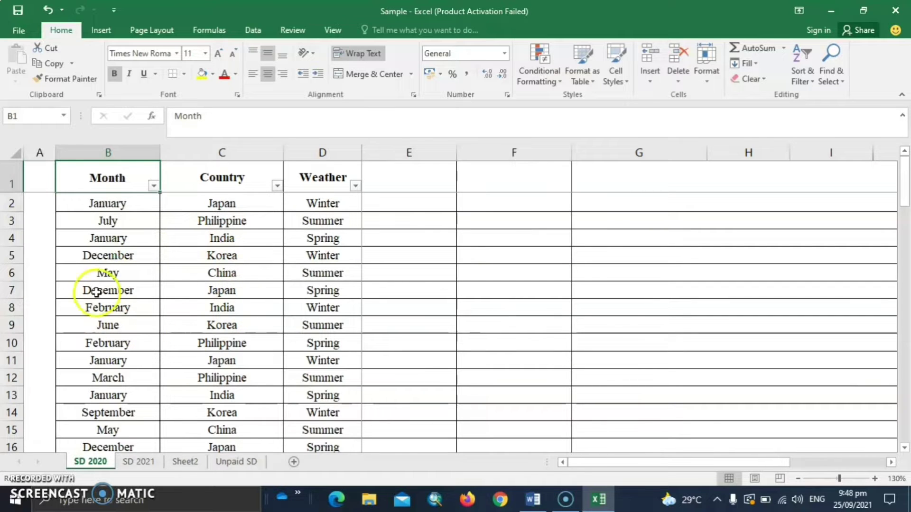
{"action": "scroll", "coordinate": [146, 282], "scroll_direction": "down", "scroll_amount": 1}
{"action": "scroll", "coordinate": [147, 281], "scroll_direction": "down", "scroll_amount": 6}
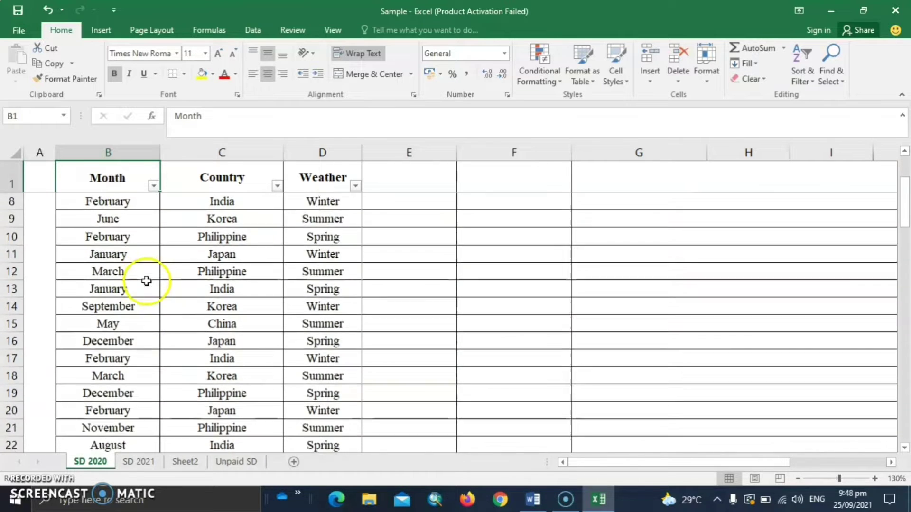
{"action": "scroll", "coordinate": [146, 282], "scroll_direction": "down", "scroll_amount": 1}
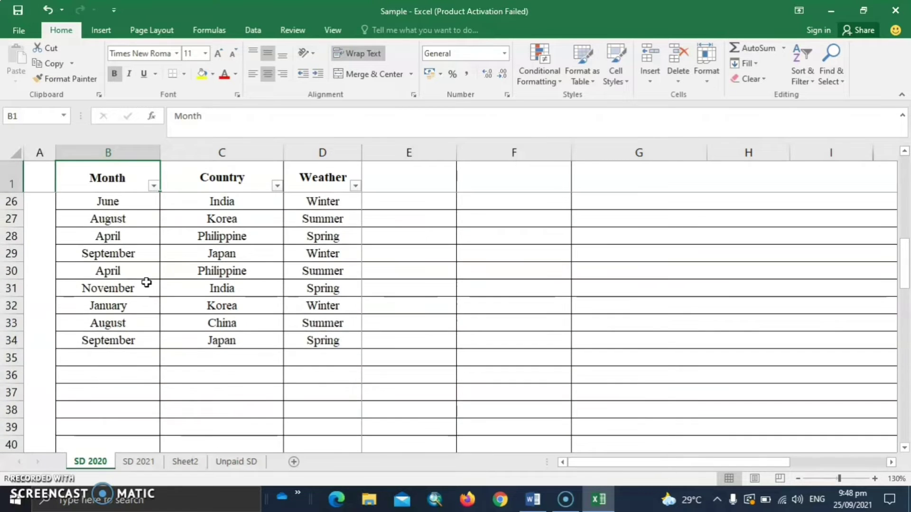
{"action": "scroll", "coordinate": [146, 283], "scroll_direction": "up", "scroll_amount": 8}
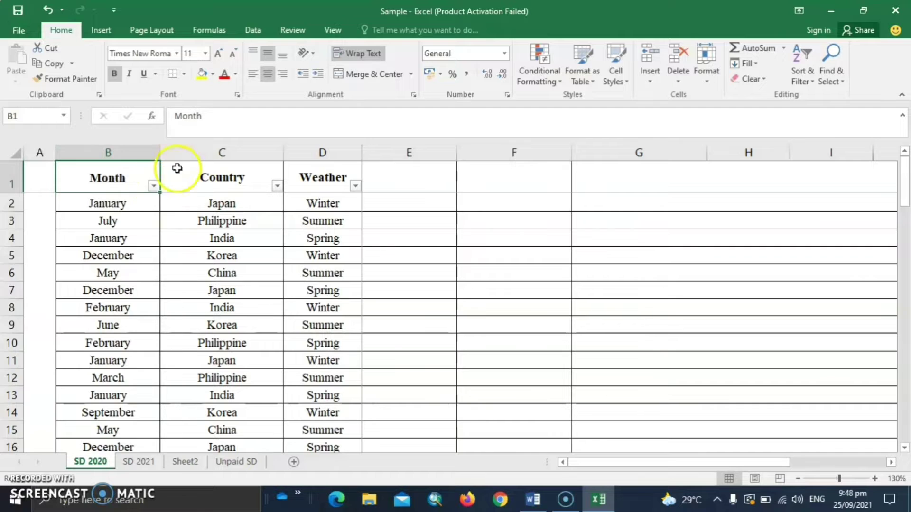
Step: On the Data tab, select headers B1:D1 to remove their filter arrows
{"action": "left_click", "coordinate": [253, 30]}
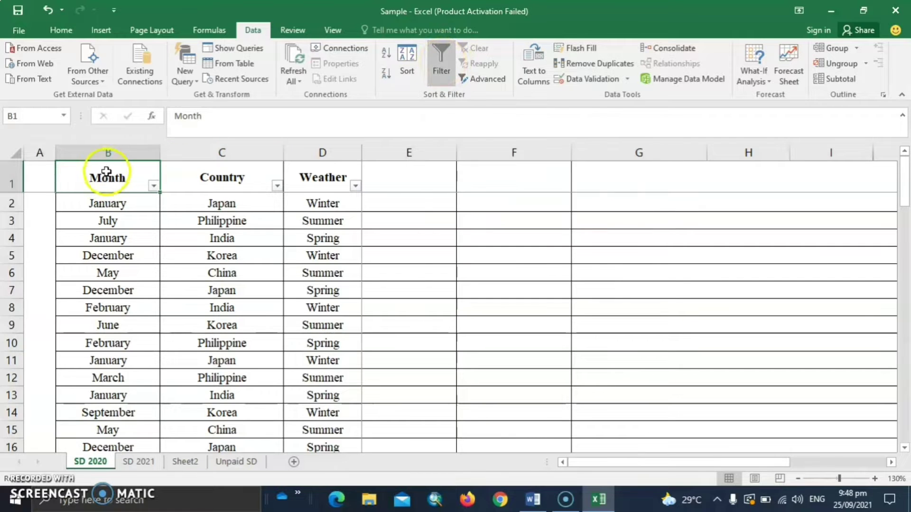
{"action": "left_click_drag", "start_coordinate": [101, 177], "coordinate": [295, 177]}
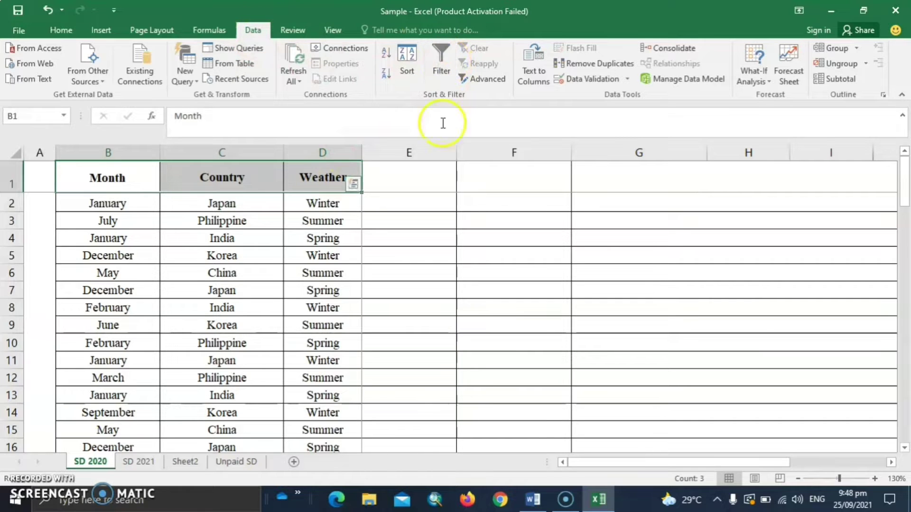
{"action": "left_click", "coordinate": [529, 264]}
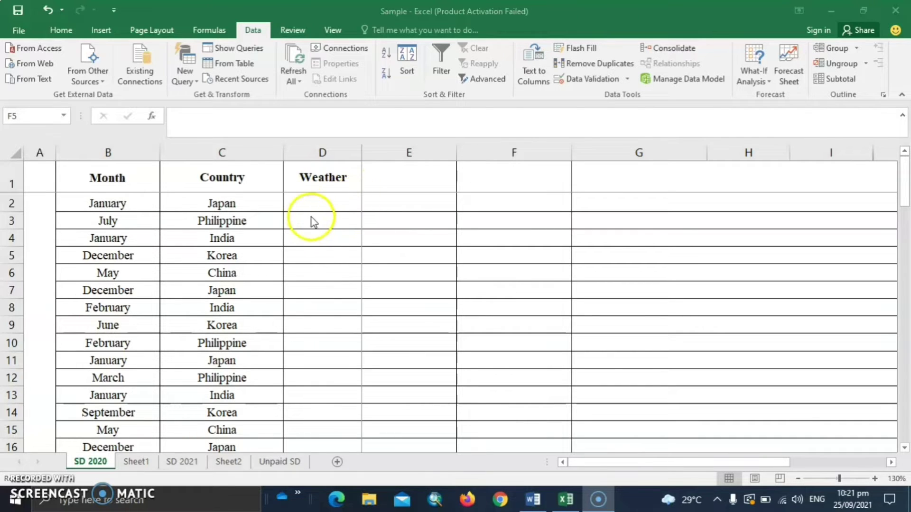
Step: Review the season list on Sheet1, then select Weather cells D2:D33 on SD 2020
{"action": "left_click", "coordinate": [351, 202]}
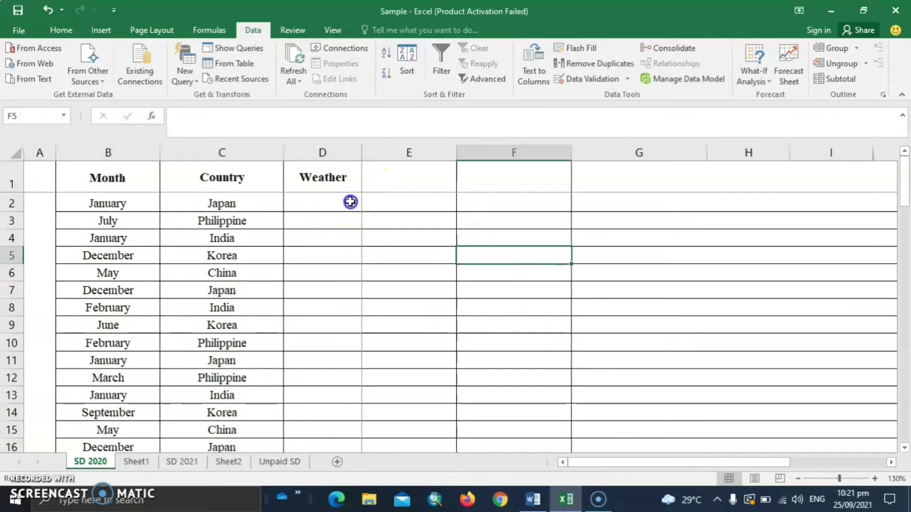
{"action": "left_click", "coordinate": [143, 463]}
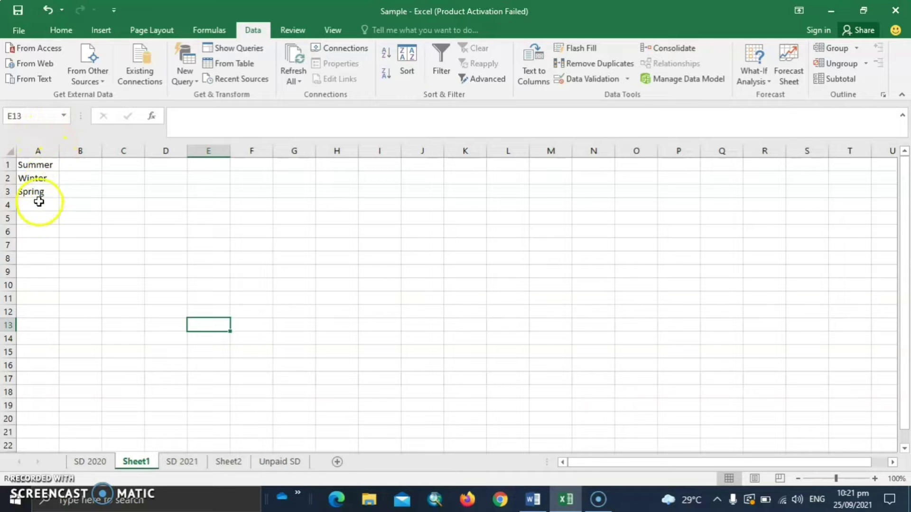
{"action": "left_click", "coordinate": [93, 462]}
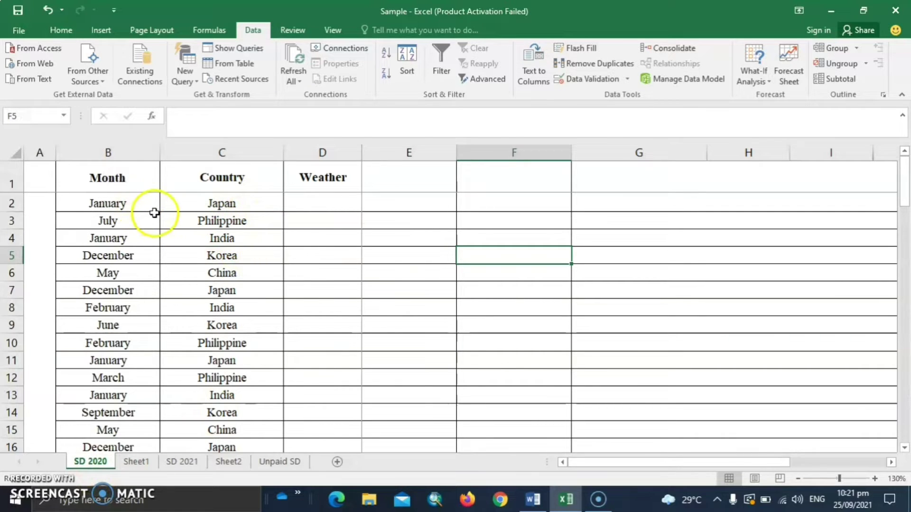
{"action": "left_click", "coordinate": [345, 204]}
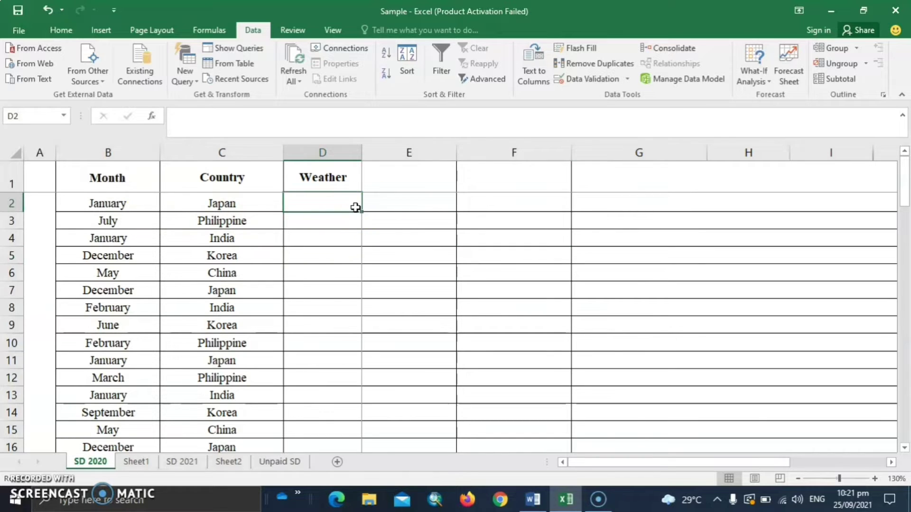
{"action": "mouse_move", "coordinate": [335, 203]}
{"action": "left_mouse_down"}
{"action": "mouse_move", "coordinate": [318, 485]}
{"action": "mouse_move", "coordinate": [321, 389]}
{"action": "mouse_move", "coordinate": [315, 411]}
{"action": "mouse_move", "coordinate": [337, 405]}
{"action": "left_mouse_up"}
{"action": "scroll", "coordinate": [386, 370], "scroll_direction": "up", "scroll_amount": 7}
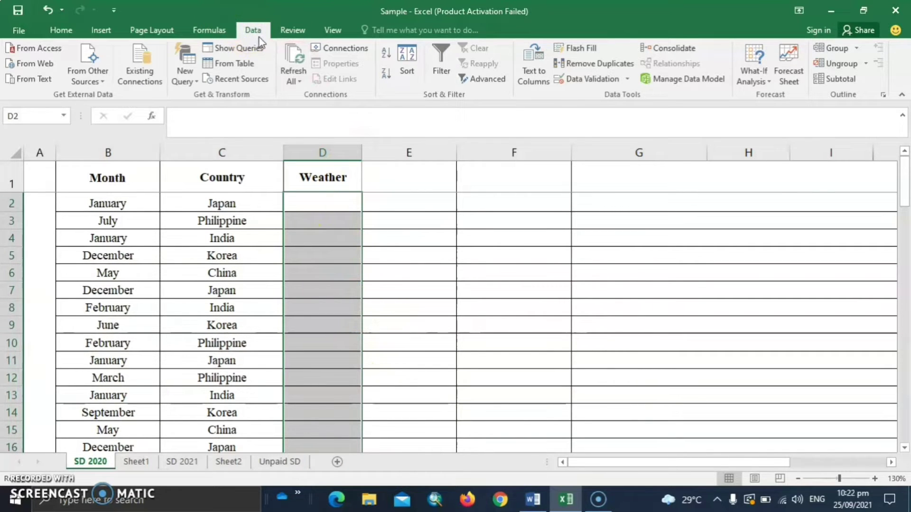
Step: Add List data validation to the Weather cells sourced from Sheet1!$A$1:$A$3
{"action": "left_click", "coordinate": [628, 79]}
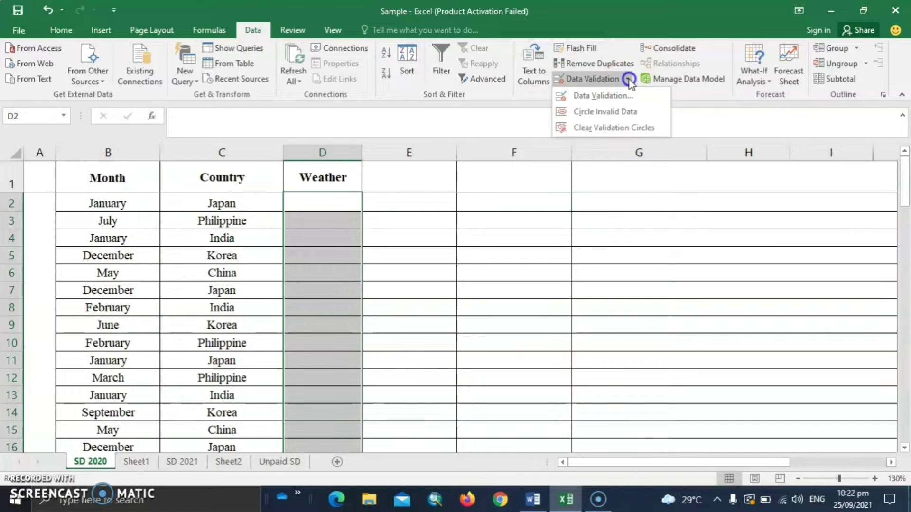
{"action": "left_click", "coordinate": [602, 97]}
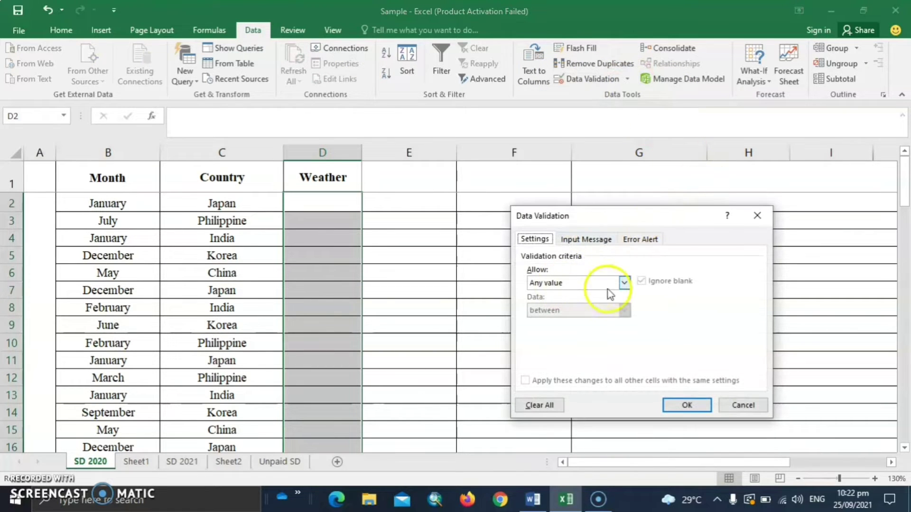
{"action": "left_click", "coordinate": [625, 283]}
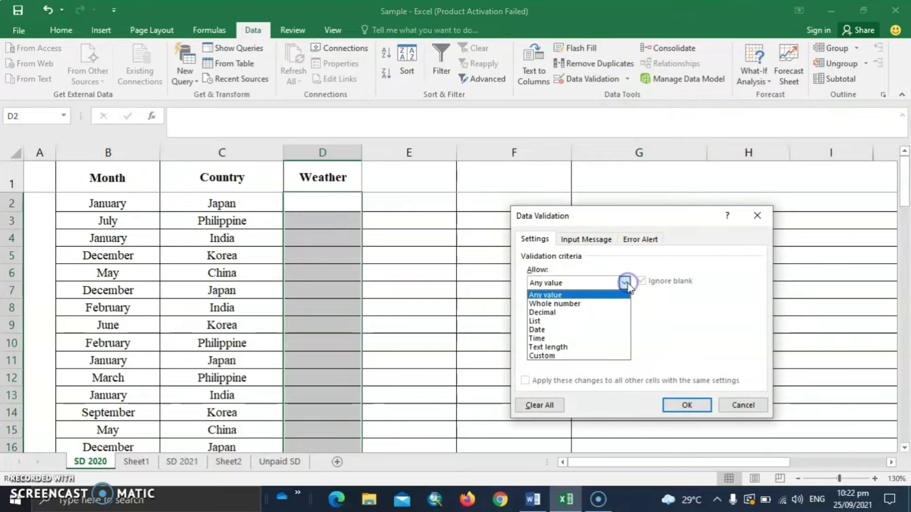
{"action": "left_click", "coordinate": [545, 322]}
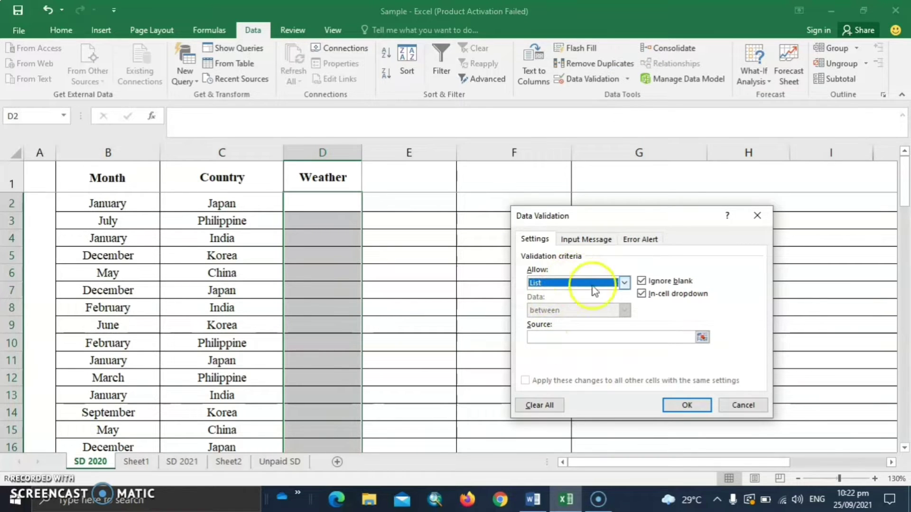
{"action": "left_click", "coordinate": [702, 337]}
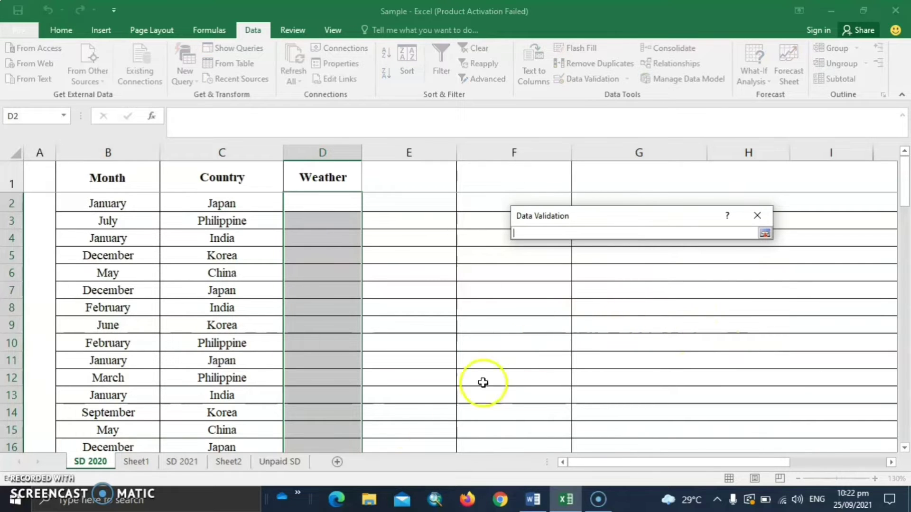
{"action": "left_click", "coordinate": [139, 464]}
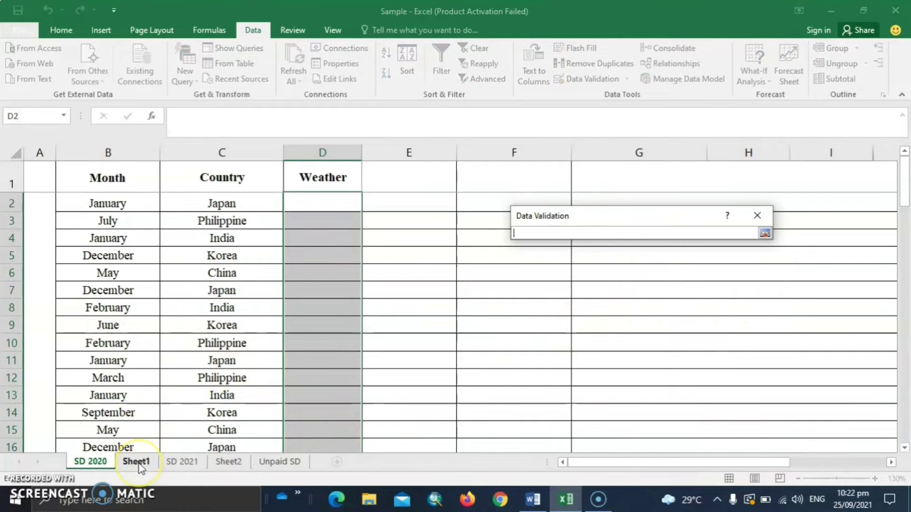
{"action": "left_click", "coordinate": [139, 463]}
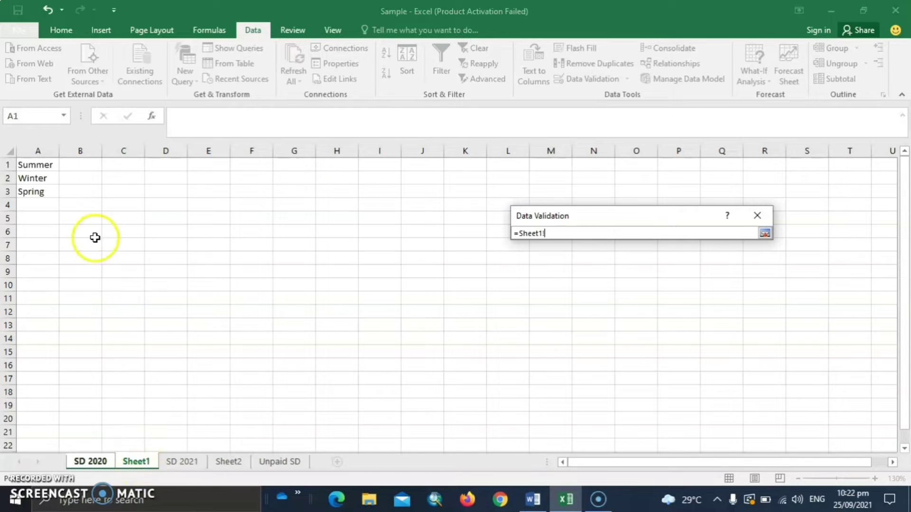
{"action": "left_click_drag", "start_coordinate": [50, 166], "coordinate": [46, 193]}
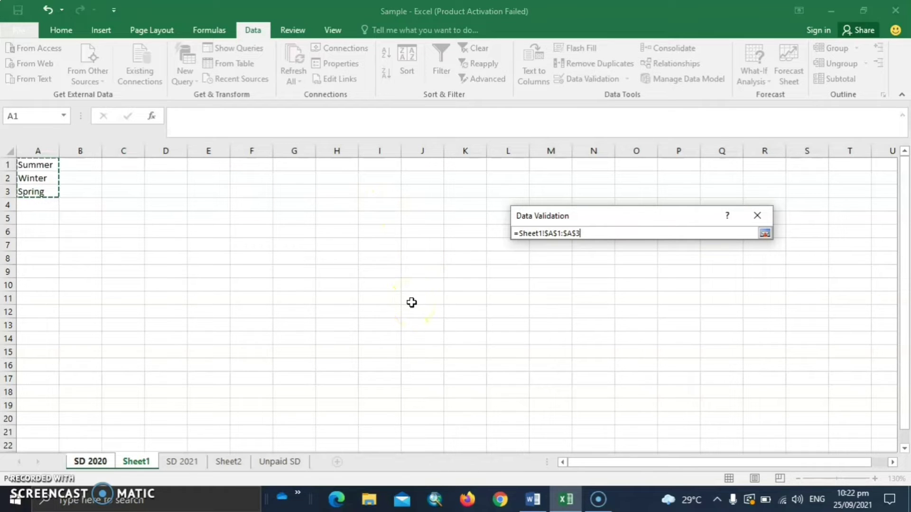
{"action": "key", "text": "Return"}
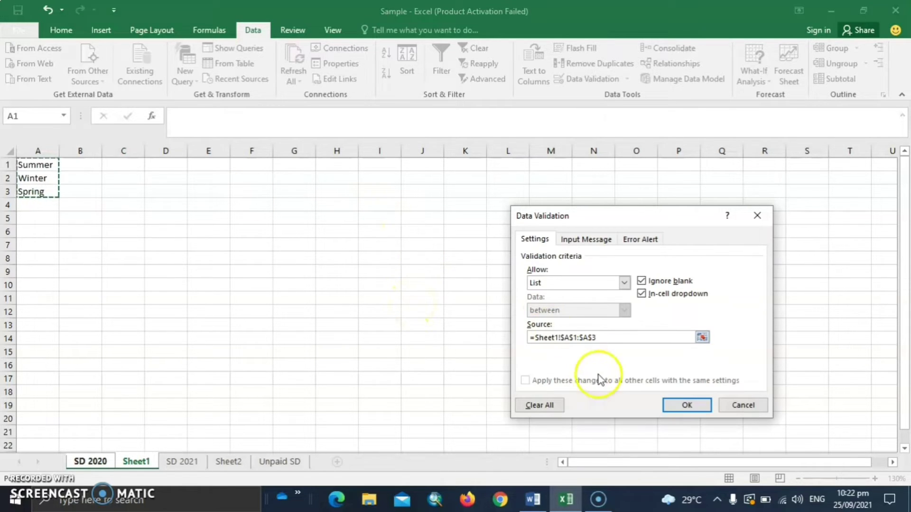
{"action": "left_click", "coordinate": [686, 405]}
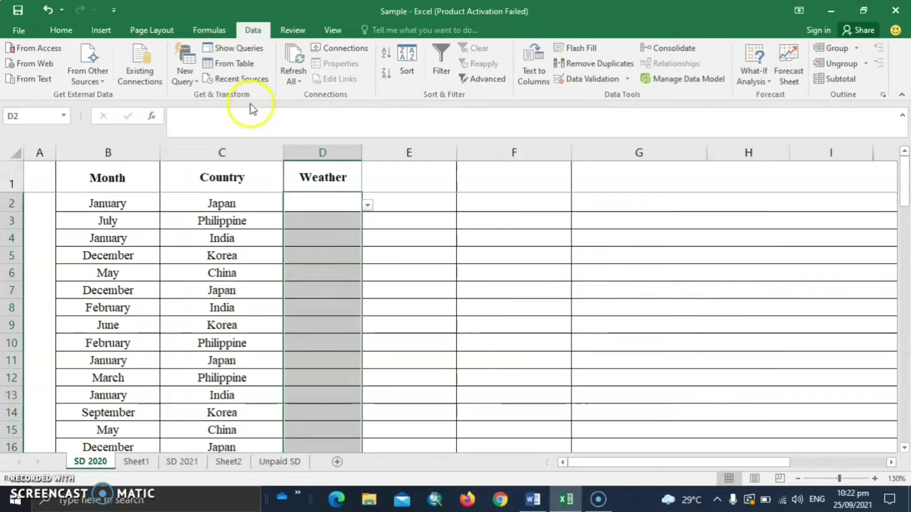
Step: Pick Winter for D2 and Spring for D3 from their season dropdowns
{"action": "left_click", "coordinate": [333, 208]}
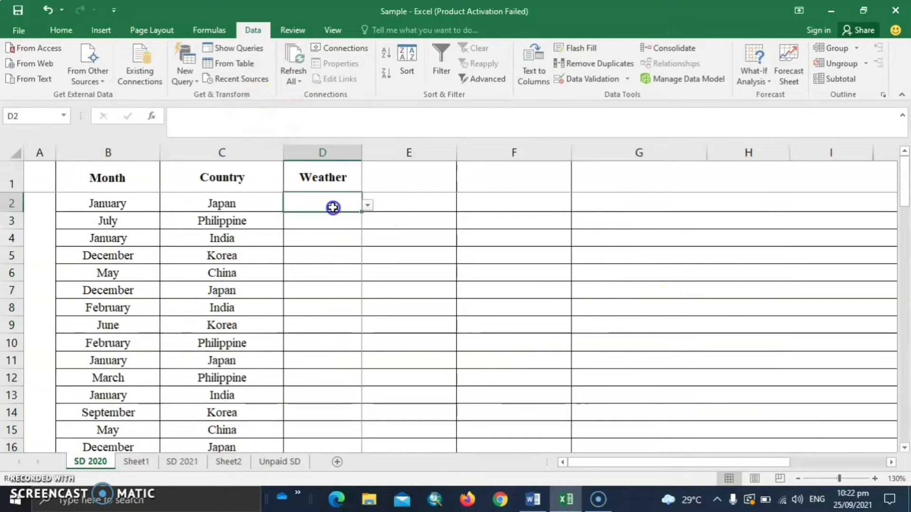
{"action": "left_click", "coordinate": [370, 207]}
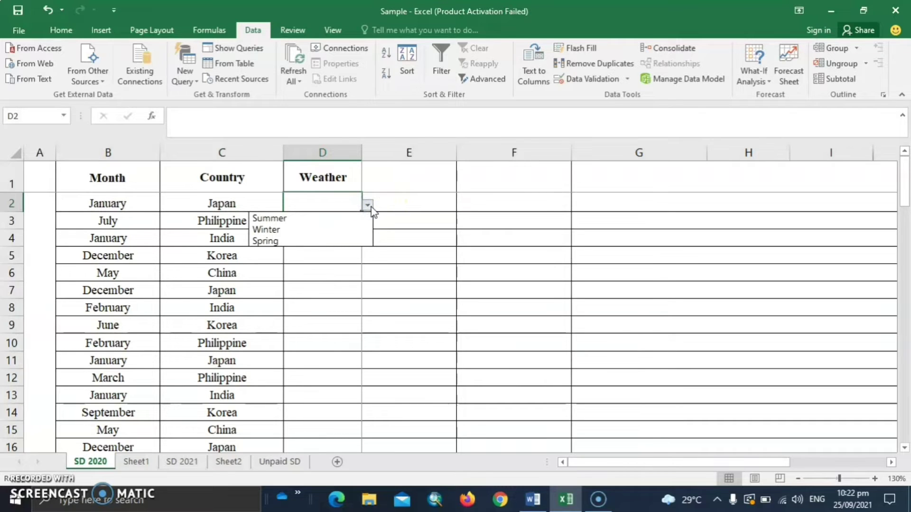
{"action": "left_click", "coordinate": [291, 230]}
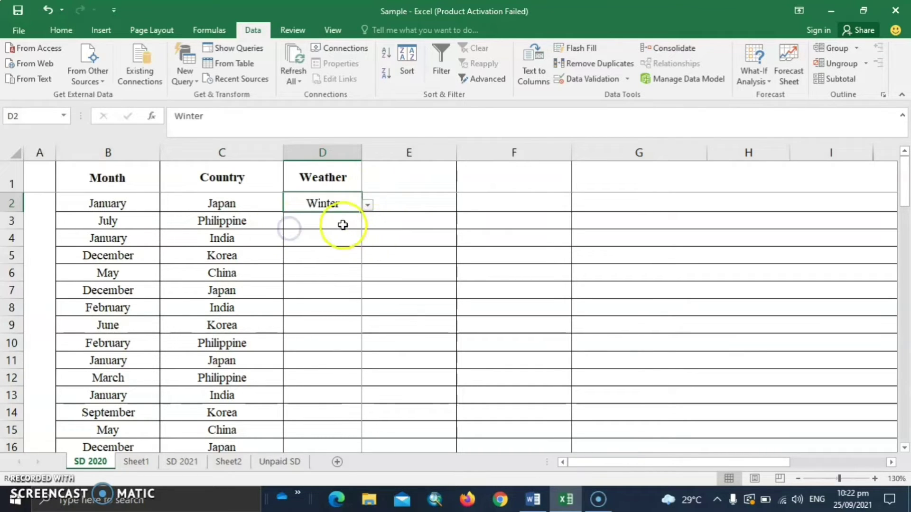
{"action": "left_click", "coordinate": [342, 227]}
{"action": "left_click", "coordinate": [369, 222]}
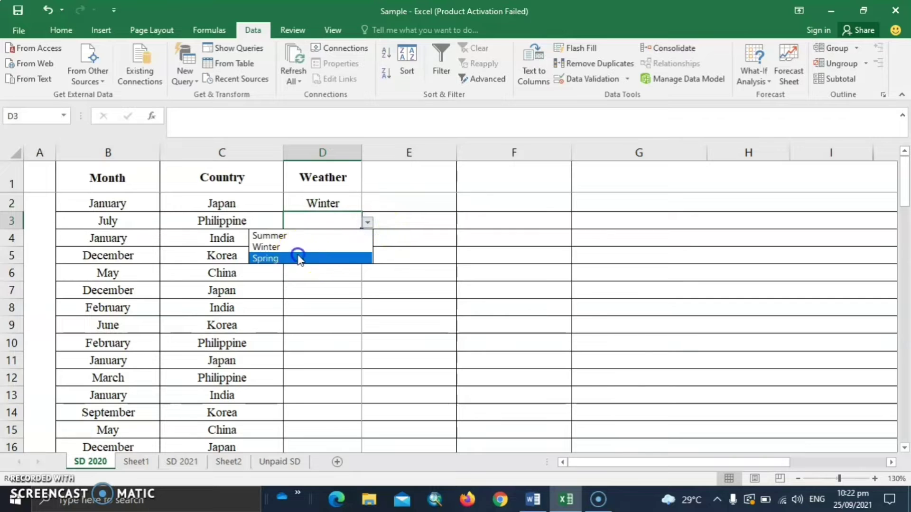
{"action": "left_click", "coordinate": [297, 256]}
Step: Pick Summer for D4, Winter for D5 and Spring for D6
{"action": "left_click", "coordinate": [336, 241]}
{"action": "left_click", "coordinate": [368, 239]}
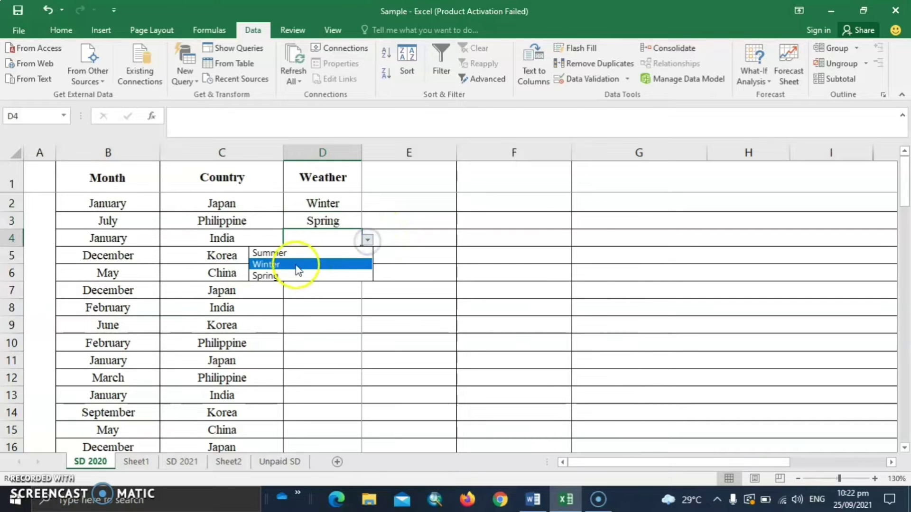
{"action": "left_click", "coordinate": [296, 259]}
{"action": "left_click", "coordinate": [341, 254]}
{"action": "left_click", "coordinate": [367, 257]}
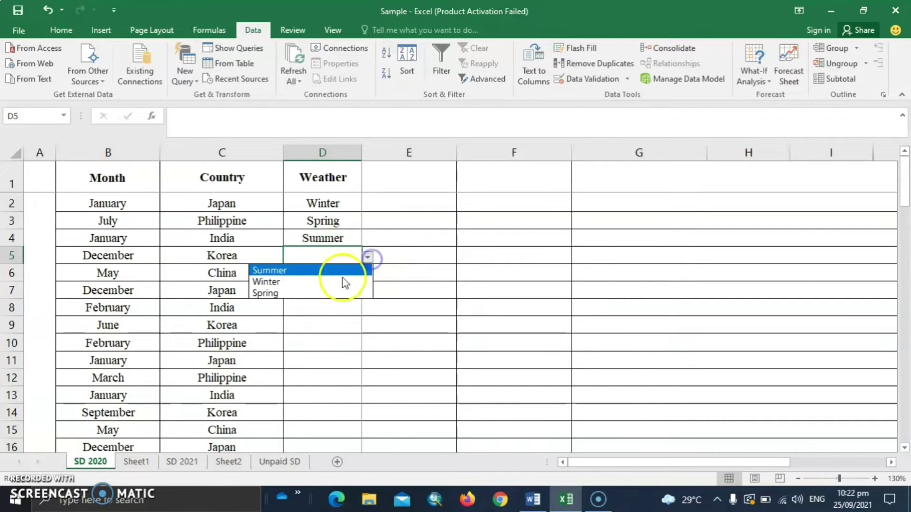
{"action": "left_click", "coordinate": [309, 281]}
{"action": "left_click", "coordinate": [337, 273]}
{"action": "left_click", "coordinate": [367, 275]}
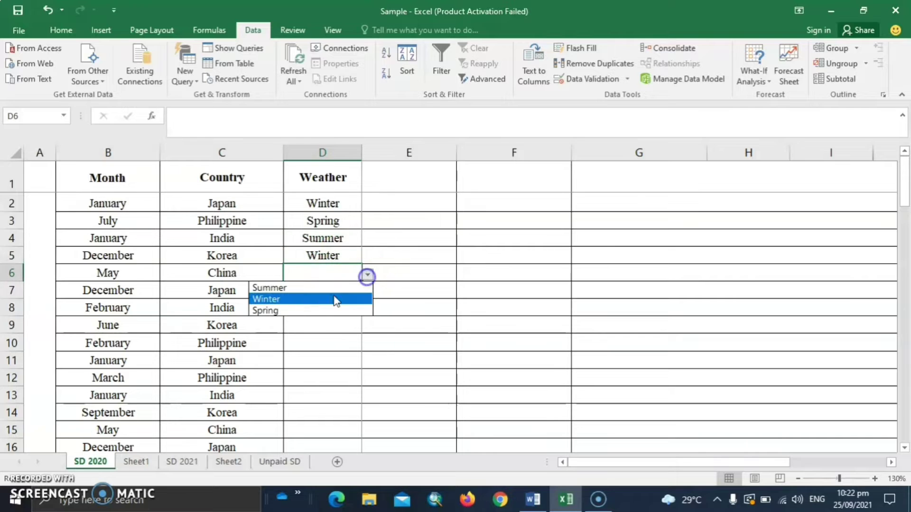
{"action": "left_click", "coordinate": [314, 311]}
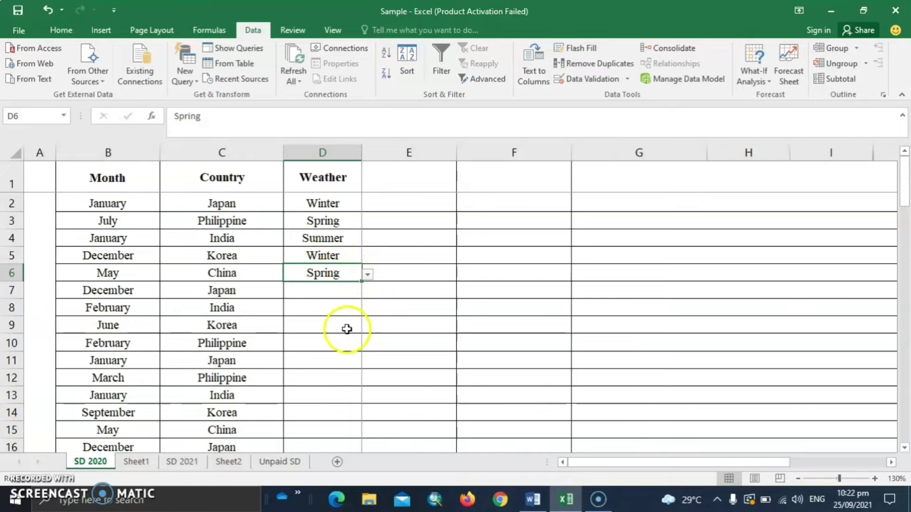
Step: Enter the heading 'Answer' in cell E1
{"action": "left_click", "coordinate": [417, 179]}
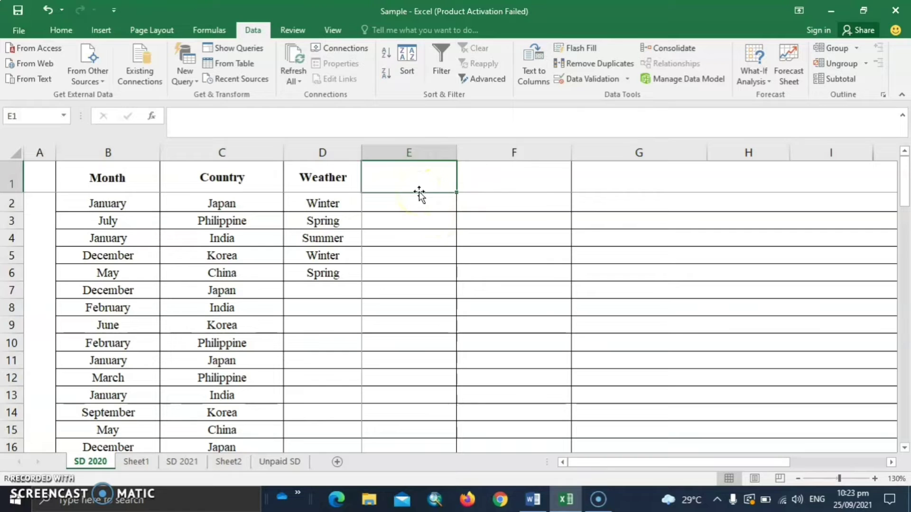
{"action": "type", "text": "Answer"}
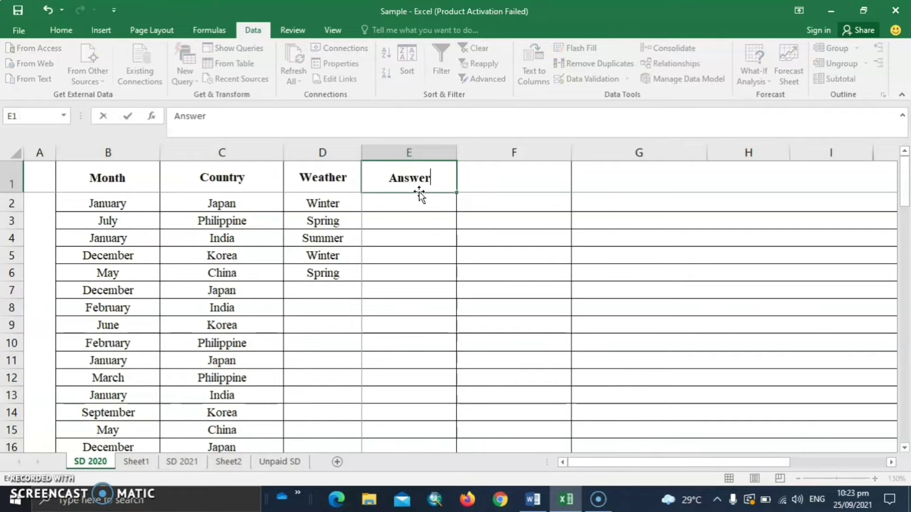
{"action": "left_click", "coordinate": [434, 206]}
Step: Select the empty Answer cells E2:E6
{"action": "left_click", "coordinate": [427, 228]}
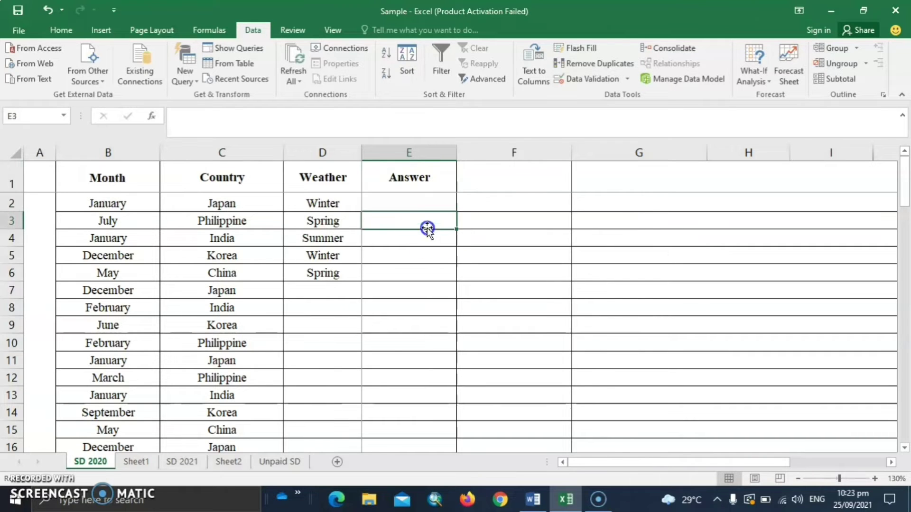
{"action": "left_click", "coordinate": [422, 203]}
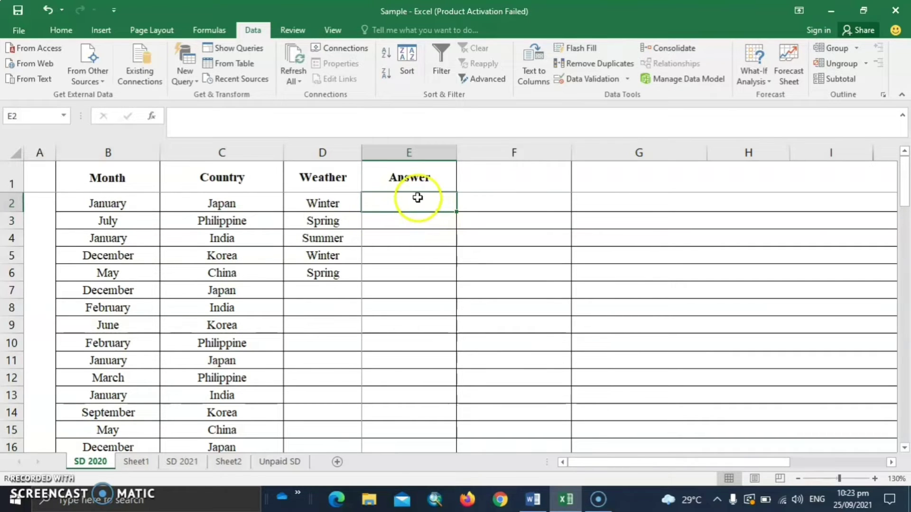
{"action": "left_click_drag", "start_coordinate": [417, 197], "coordinate": [416, 251]}
{"action": "left_click_drag", "start_coordinate": [416, 286], "coordinate": [415, 275]}
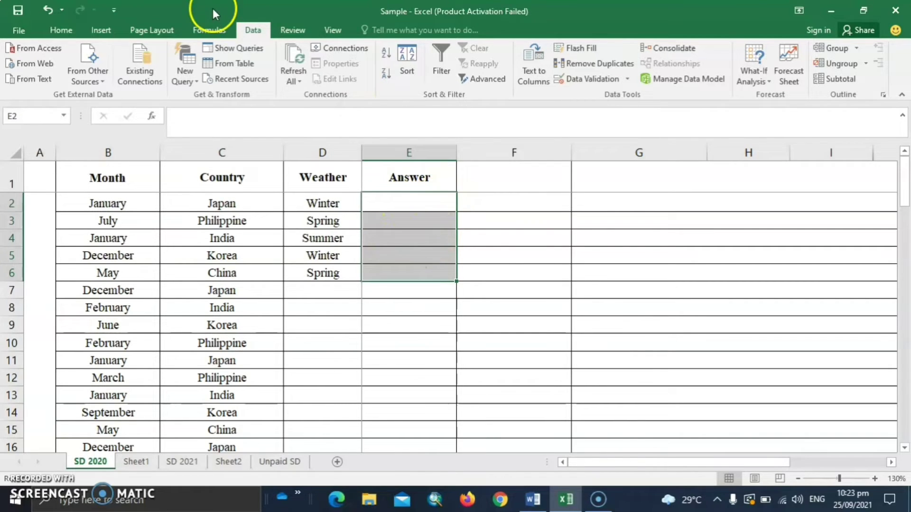
Step: Give E2:E6 a List data validation with source Yes,No
{"action": "left_click", "coordinate": [628, 82]}
{"action": "left_click", "coordinate": [614, 97]}
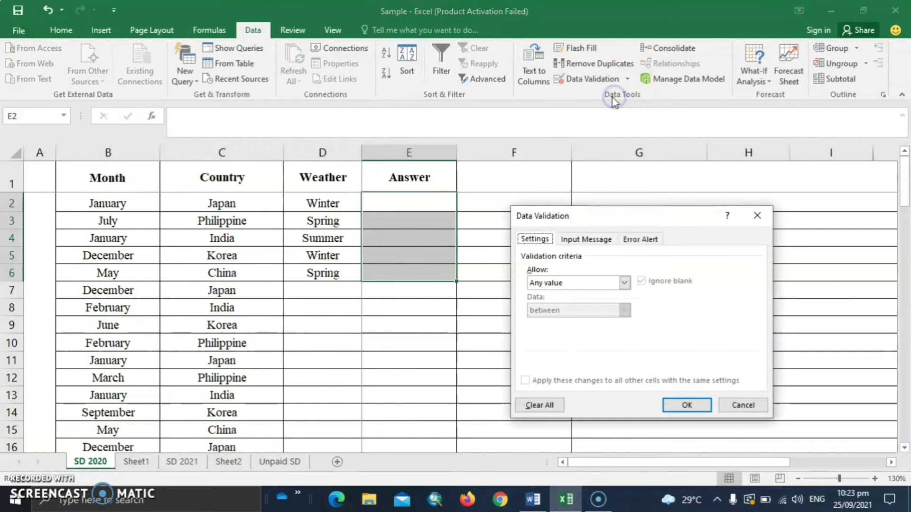
{"action": "left_click", "coordinate": [625, 283]}
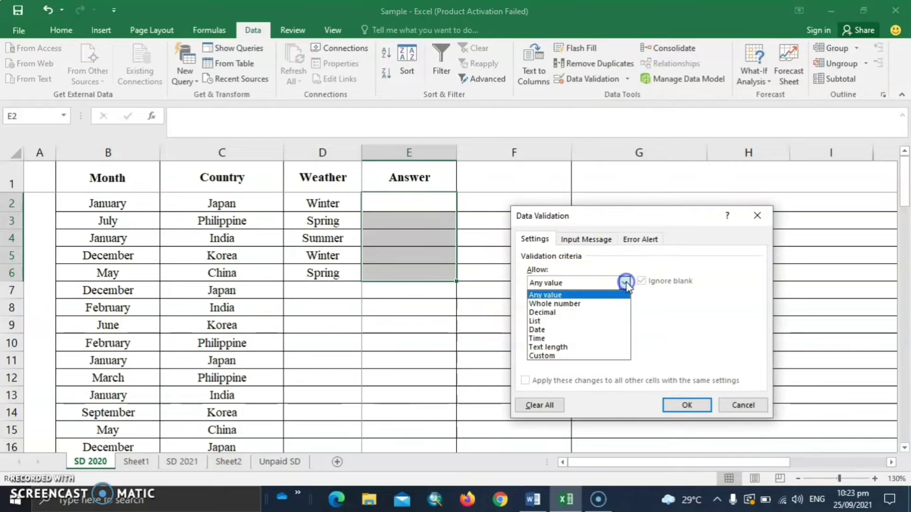
{"action": "left_click", "coordinate": [545, 322]}
{"action": "left_click", "coordinate": [546, 337]}
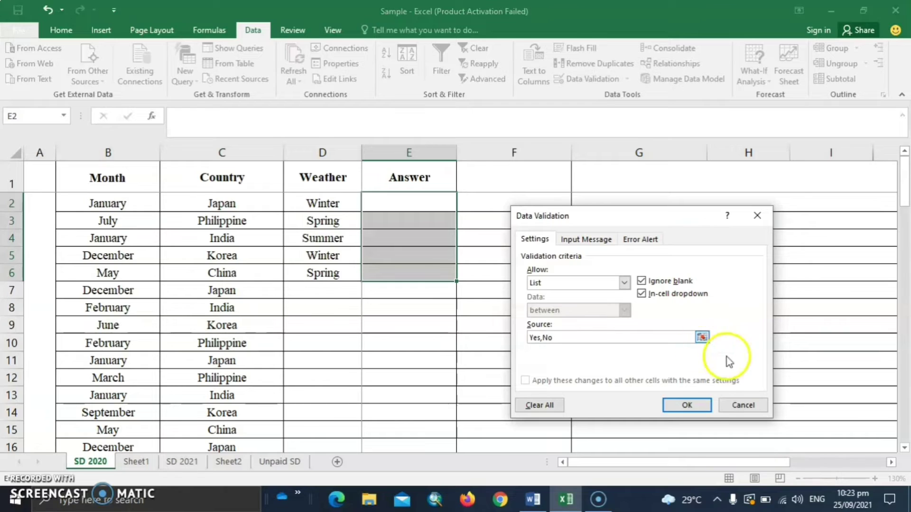
{"action": "left_click", "coordinate": [688, 405]}
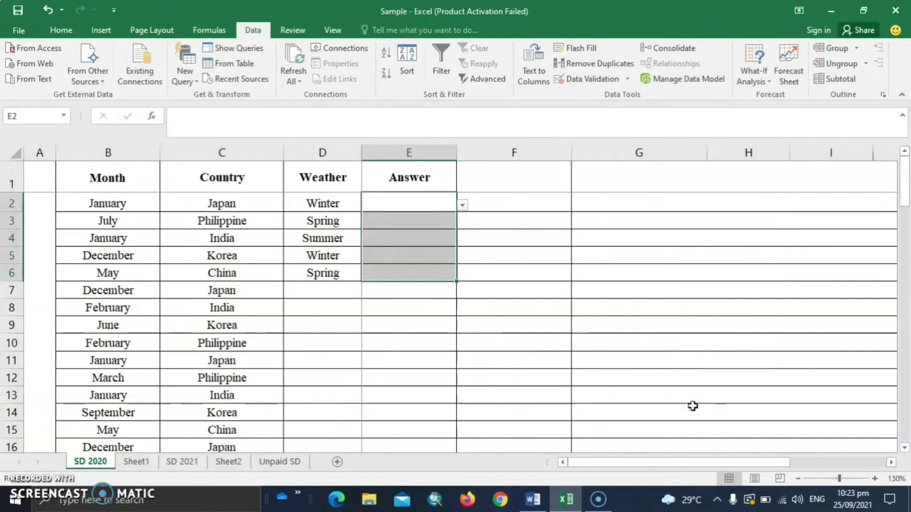
Step: Pick Yes for E2 and No for E3 from their dropdowns
{"action": "left_click", "coordinate": [412, 220]}
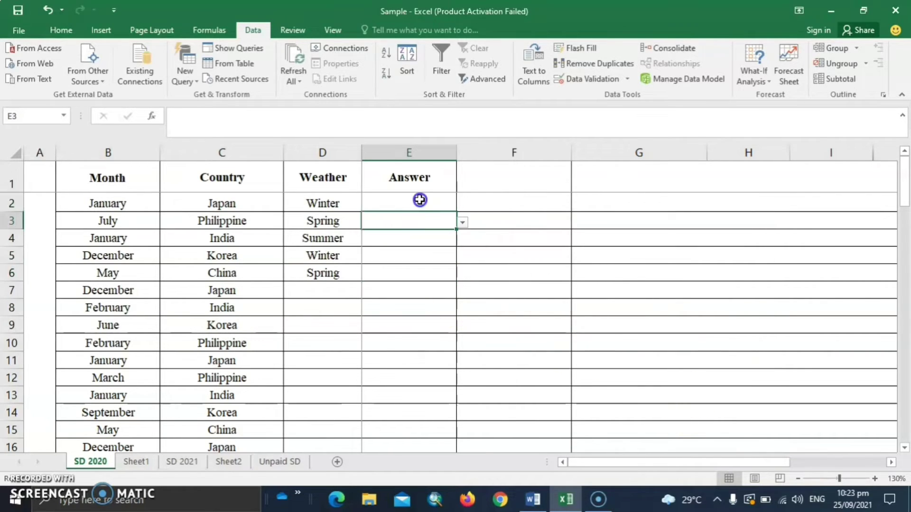
{"action": "left_click", "coordinate": [419, 200]}
{"action": "left_click", "coordinate": [463, 207]}
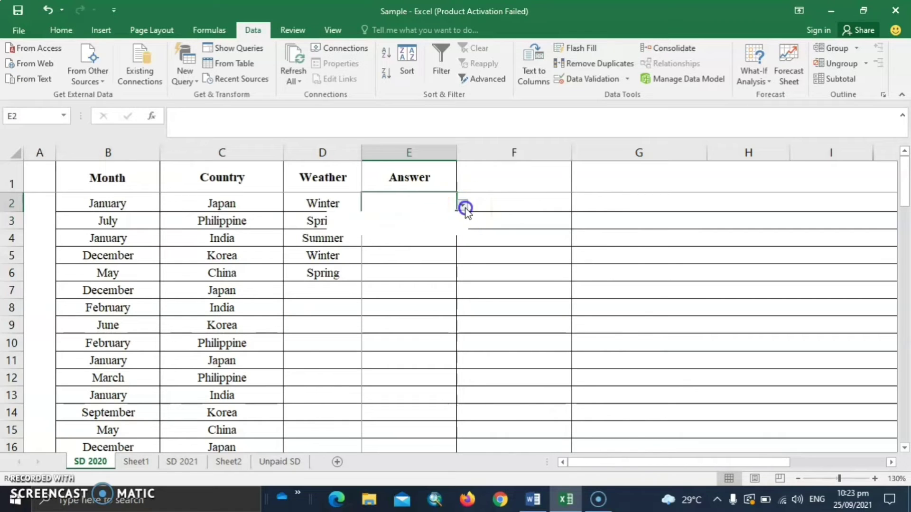
{"action": "left_click", "coordinate": [363, 217]}
{"action": "left_click", "coordinate": [414, 221]}
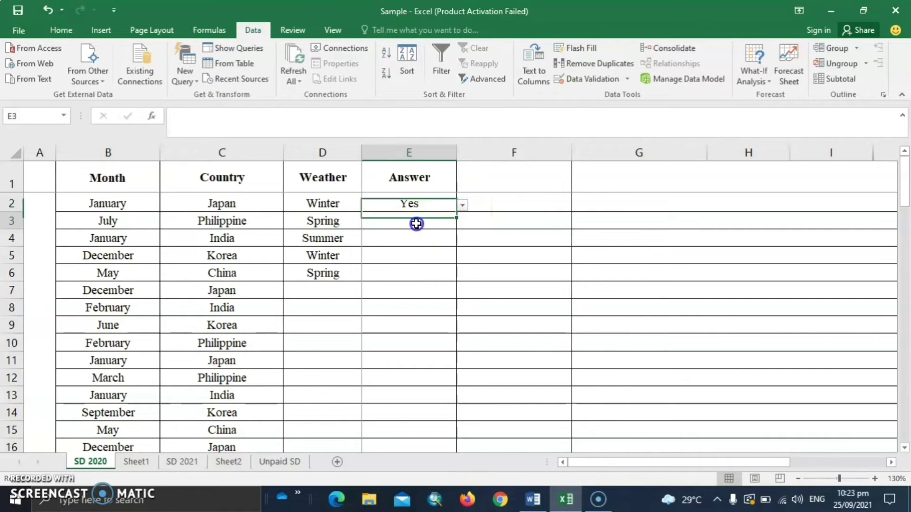
{"action": "left_click", "coordinate": [463, 221]}
{"action": "left_click", "coordinate": [402, 247]}
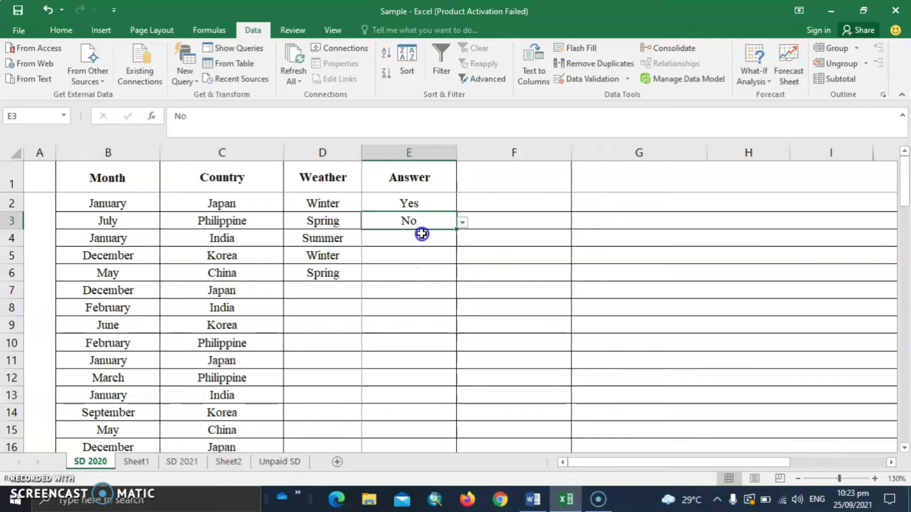
Step: Pick Yes for E4, No for E5 and No for E6 from their dropdowns
{"action": "left_click", "coordinate": [421, 233]}
{"action": "left_click", "coordinate": [462, 240]}
{"action": "left_click", "coordinate": [417, 254]}
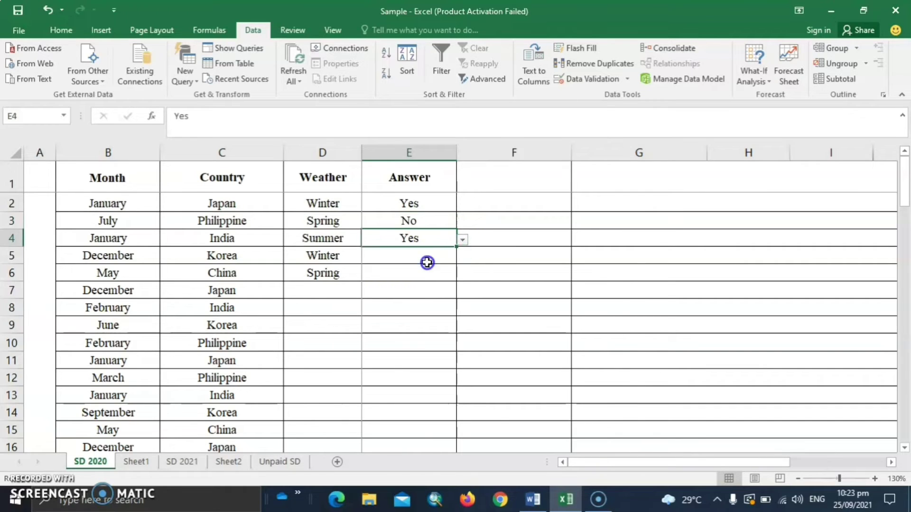
{"action": "left_click", "coordinate": [427, 262]}
{"action": "left_click", "coordinate": [462, 259]}
{"action": "left_click", "coordinate": [400, 279]}
{"action": "left_click", "coordinate": [423, 274]}
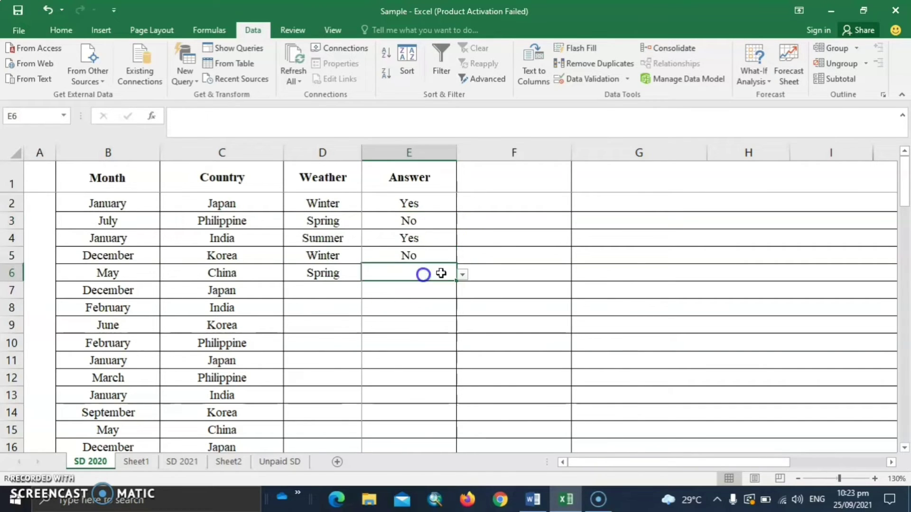
{"action": "left_click", "coordinate": [462, 274]}
{"action": "left_click", "coordinate": [405, 301]}
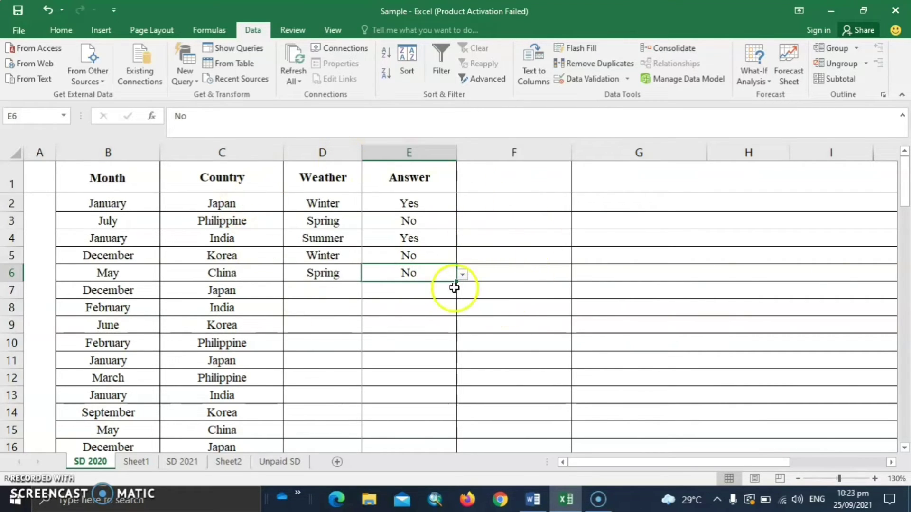
Step: Compare the Answer value in E2 with the Weather value in D2
{"action": "left_click", "coordinate": [439, 205]}
{"action": "left_click", "coordinate": [341, 204]}
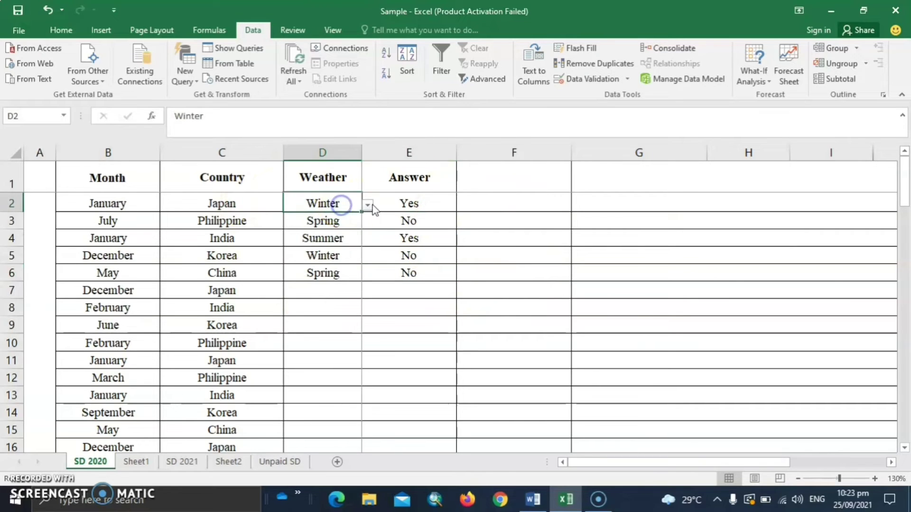
{"action": "left_click", "coordinate": [432, 204]}
{"action": "left_click", "coordinate": [341, 205]}
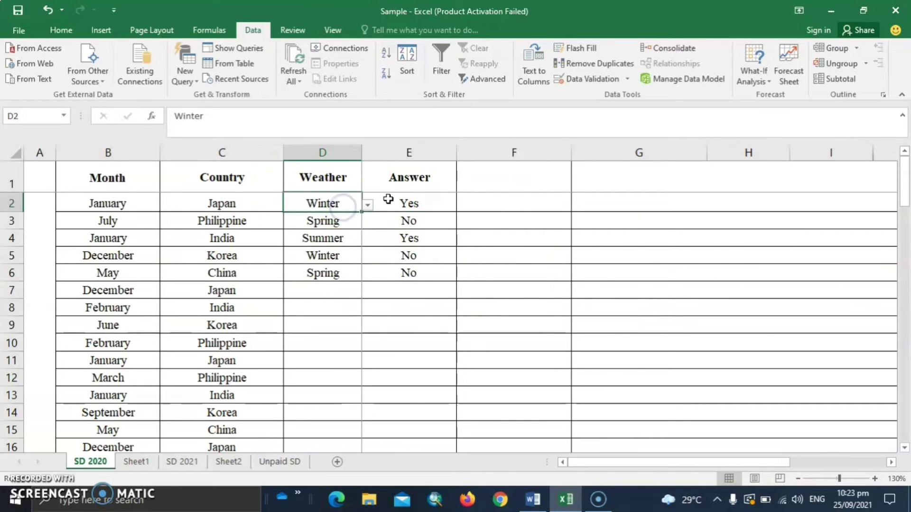
{"action": "left_click", "coordinate": [444, 207]}
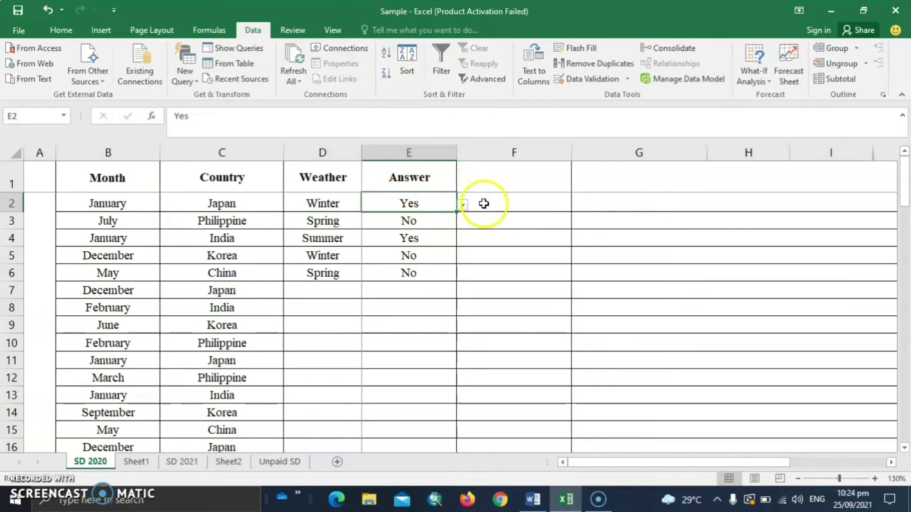
{"action": "left_click", "coordinate": [332, 207]}
{"action": "left_click", "coordinate": [444, 207]}
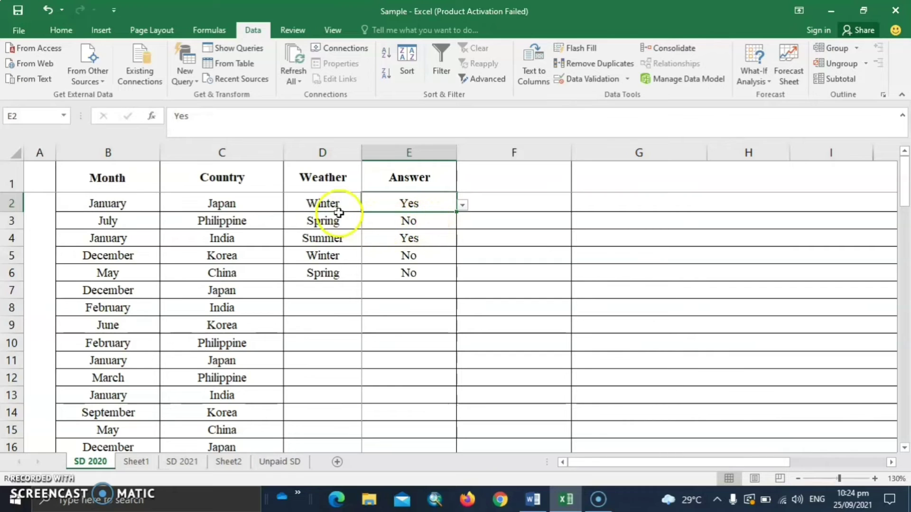
Step: Clear all data validation from the Weather cells D2:D6, keeping their values
{"action": "left_click_drag", "start_coordinate": [317, 200], "coordinate": [413, 277]}
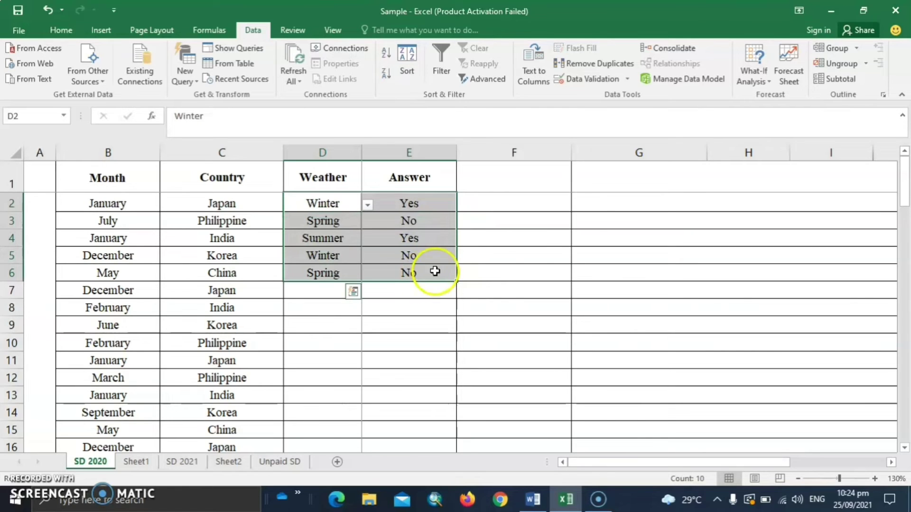
{"action": "left_click", "coordinate": [312, 203]}
{"action": "left_click_drag", "start_coordinate": [325, 211], "coordinate": [324, 277]}
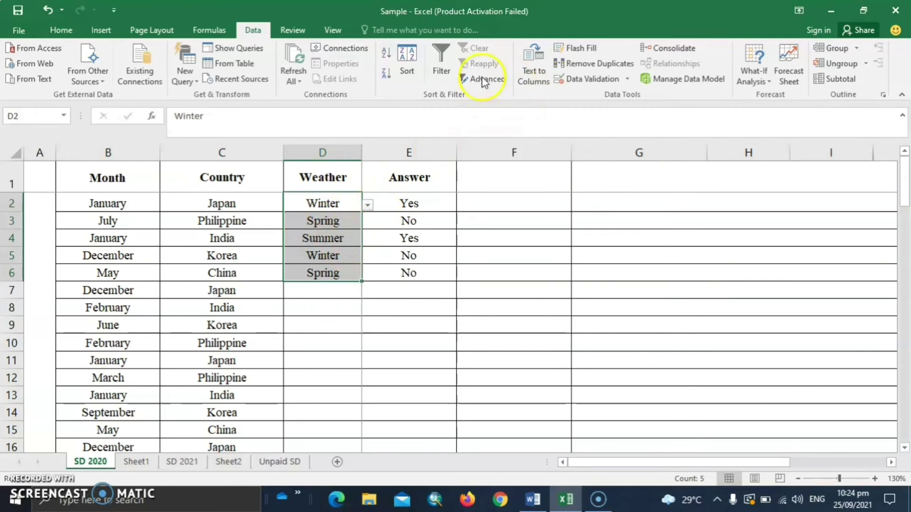
{"action": "left_click", "coordinate": [625, 78]}
{"action": "left_click", "coordinate": [612, 95]}
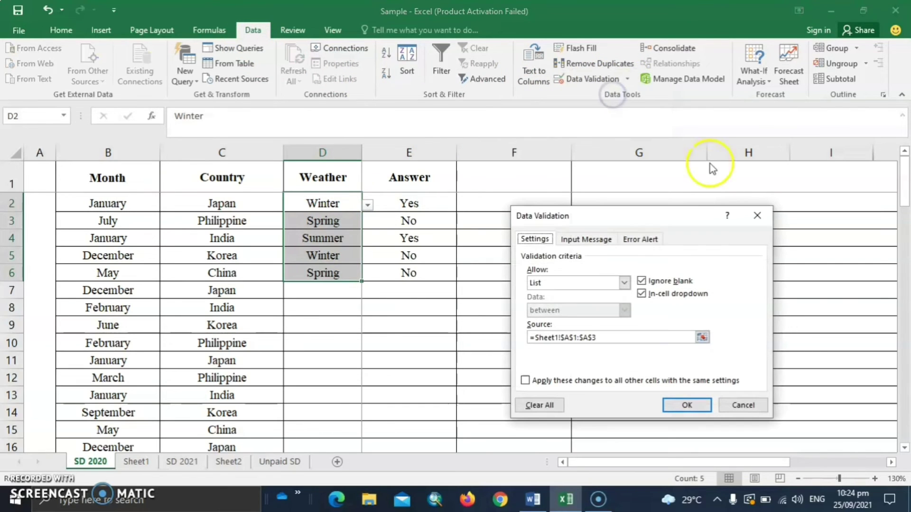
{"action": "left_click", "coordinate": [541, 406]}
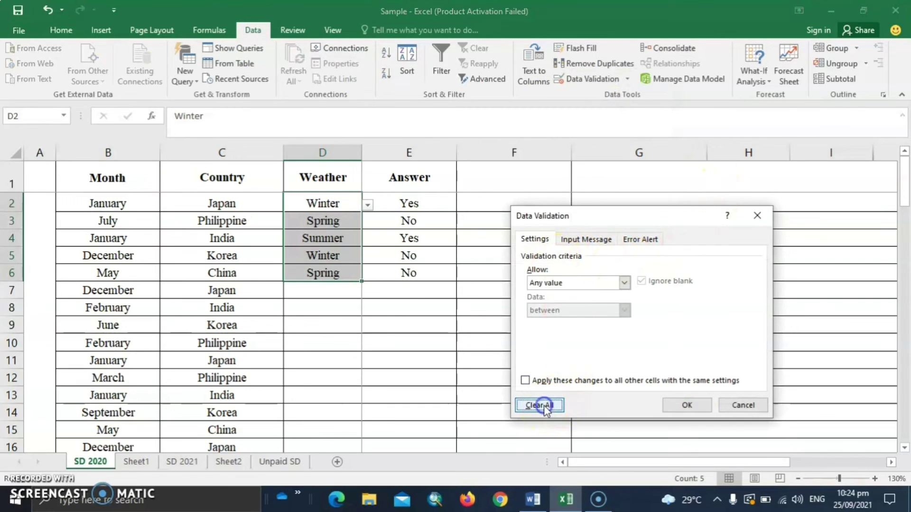
{"action": "left_click", "coordinate": [687, 405]}
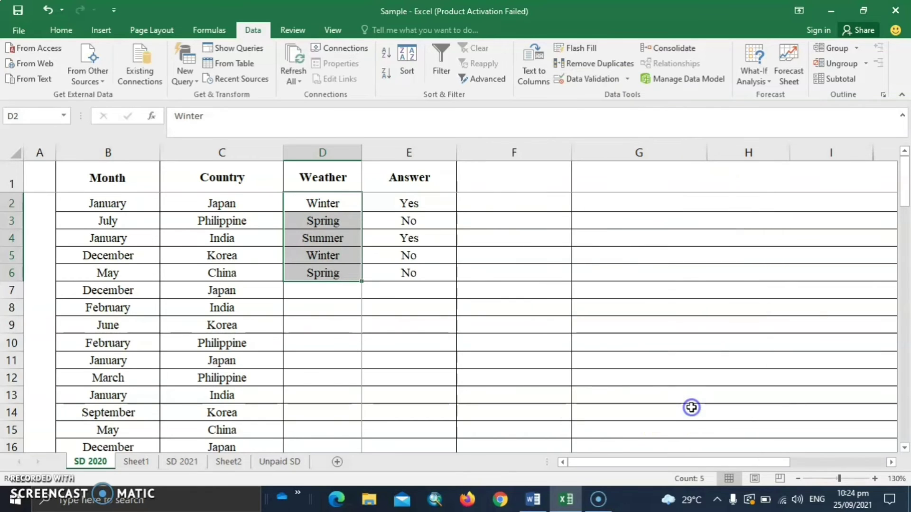
Step: Confirm D2:D6 no longer show dropdowns while E2 still has one
{"action": "left_click", "coordinate": [331, 314]}
{"action": "left_click", "coordinate": [331, 206]}
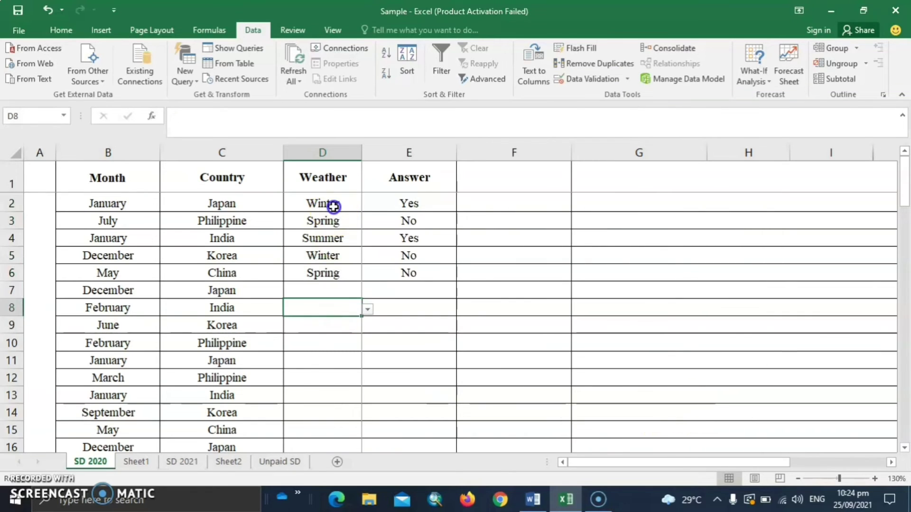
{"action": "left_click", "coordinate": [346, 224]}
{"action": "left_click", "coordinate": [336, 238]}
{"action": "left_click", "coordinate": [348, 261]}
{"action": "left_click", "coordinate": [339, 271]}
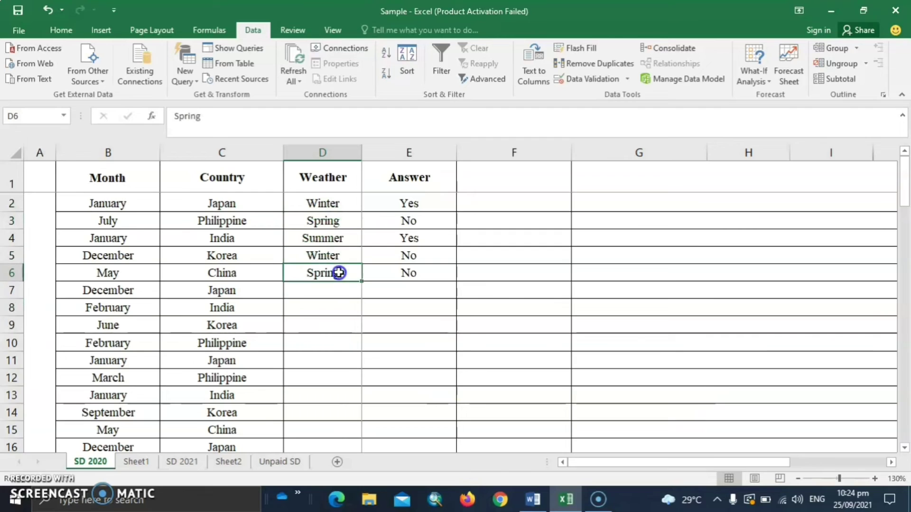
{"action": "left_click", "coordinate": [442, 208]}
Step: Clear all data validation from the Answer cells E2:E6, keeping their values
{"action": "left_click", "coordinate": [433, 272]}
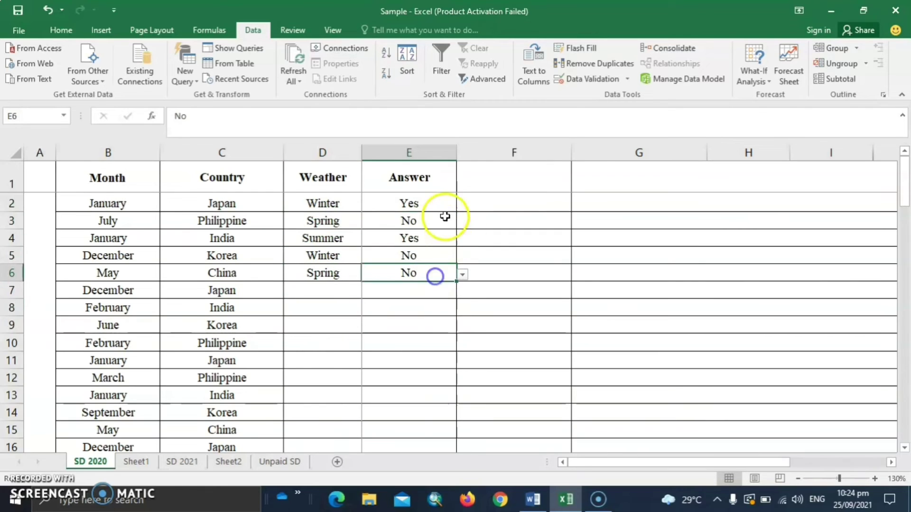
{"action": "left_click_drag", "start_coordinate": [433, 201], "coordinate": [438, 274]}
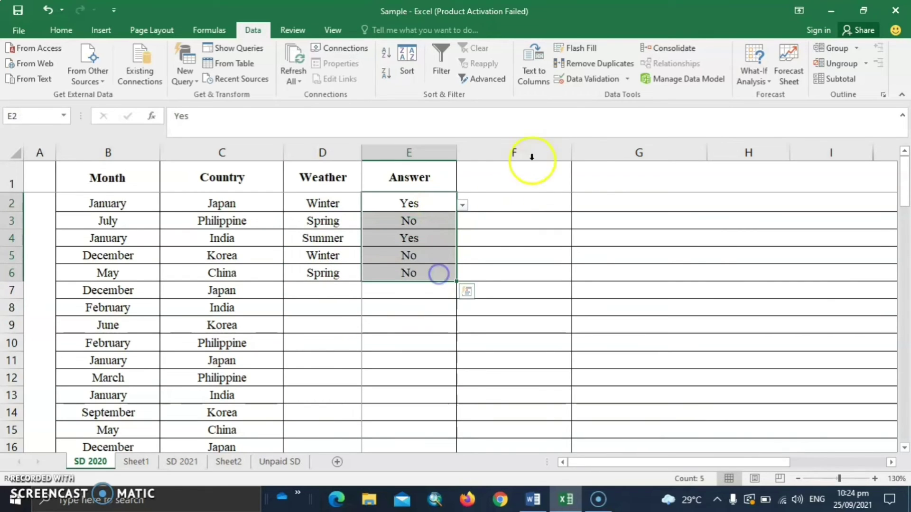
{"action": "left_click", "coordinate": [591, 82]}
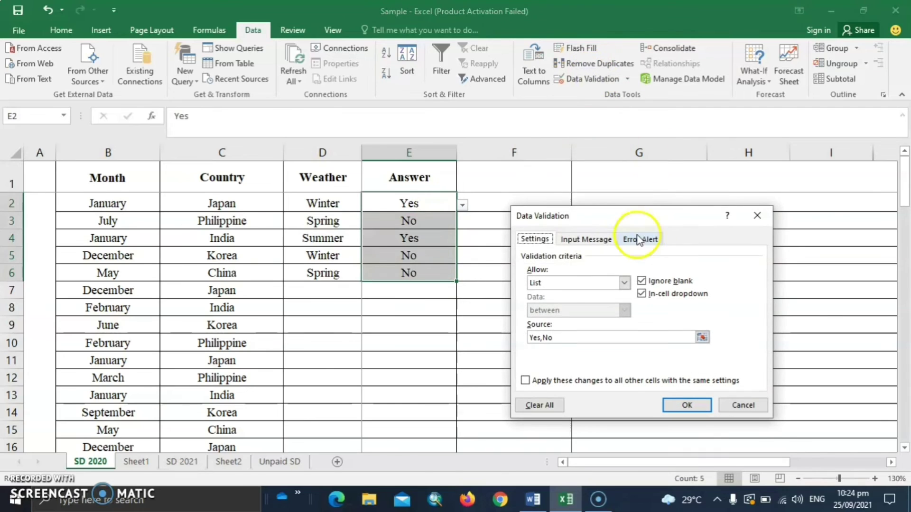
{"action": "left_click", "coordinate": [538, 405]}
{"action": "left_click", "coordinate": [688, 406]}
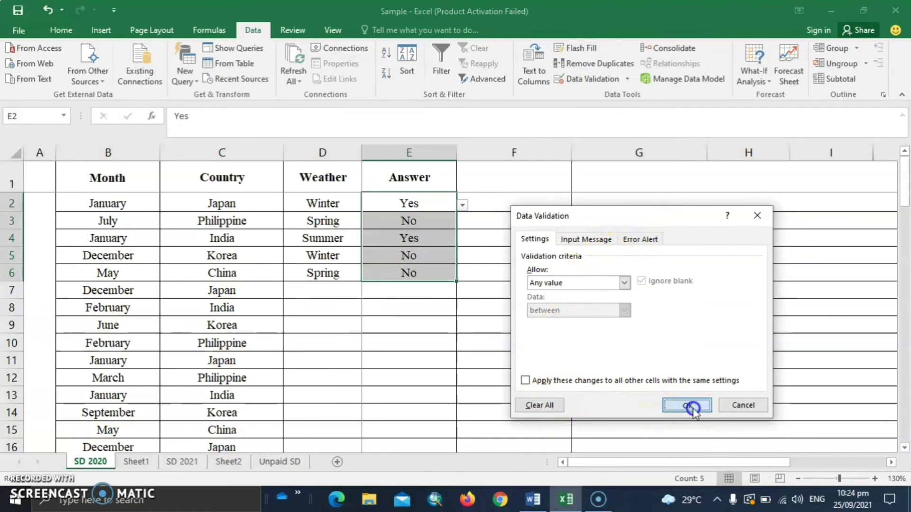
{"action": "left_click", "coordinate": [505, 321]}
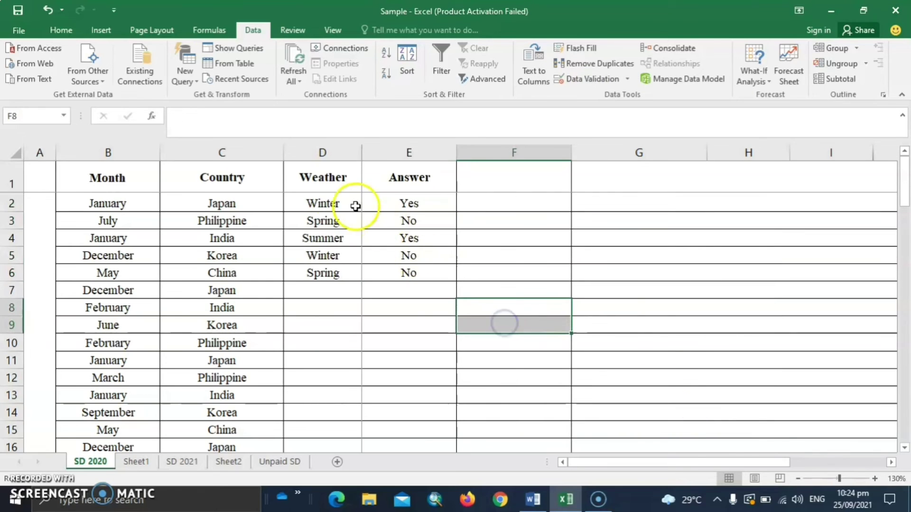
{"action": "left_click_drag", "start_coordinate": [344, 206], "coordinate": [406, 276]}
{"action": "left_click", "coordinate": [433, 231]}
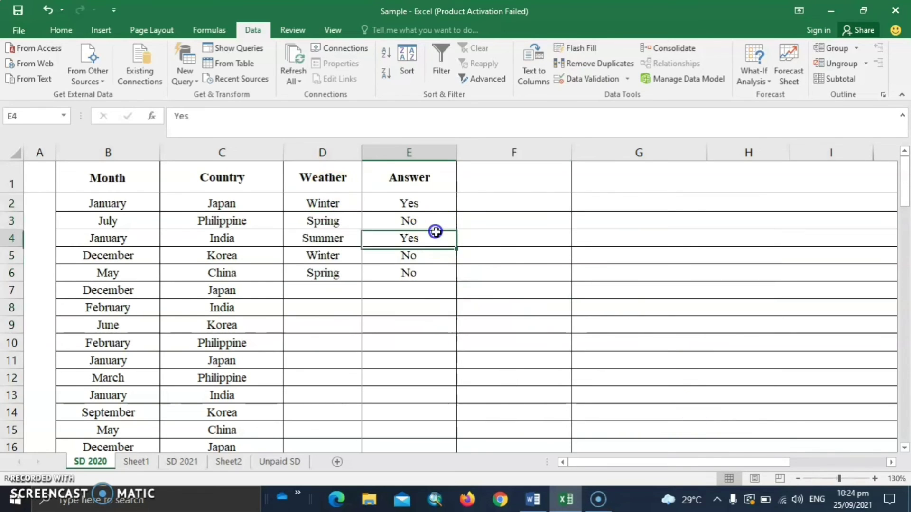
{"action": "left_click", "coordinate": [346, 195]}
{"action": "left_click", "coordinate": [399, 200]}
{"action": "left_click", "coordinate": [333, 229]}
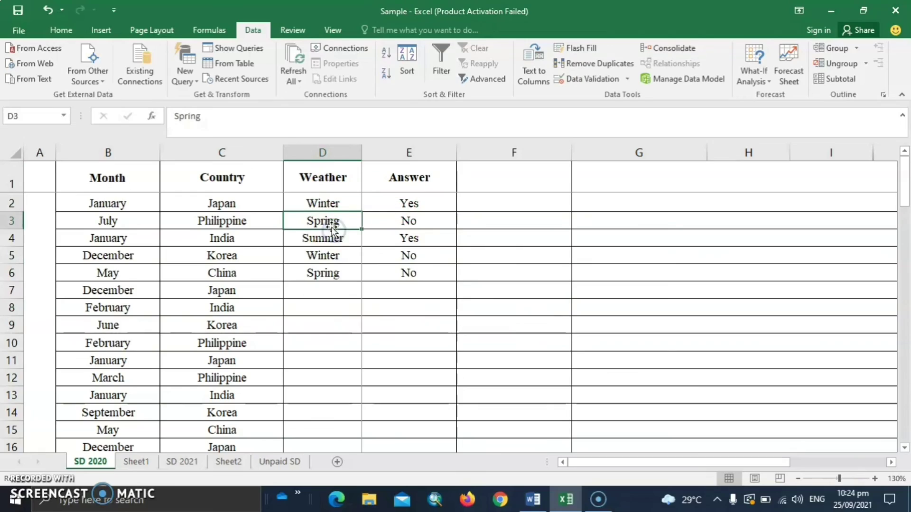